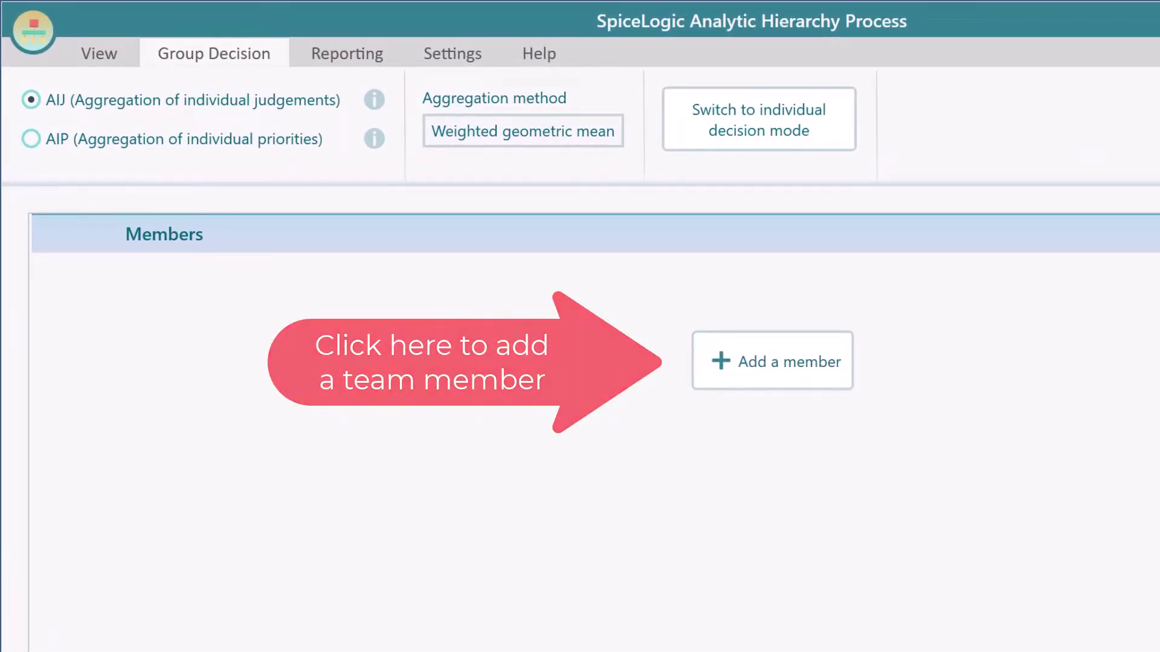
# - Add three group members and rename the first two Mike and William
pyautogui.click(779, 361)
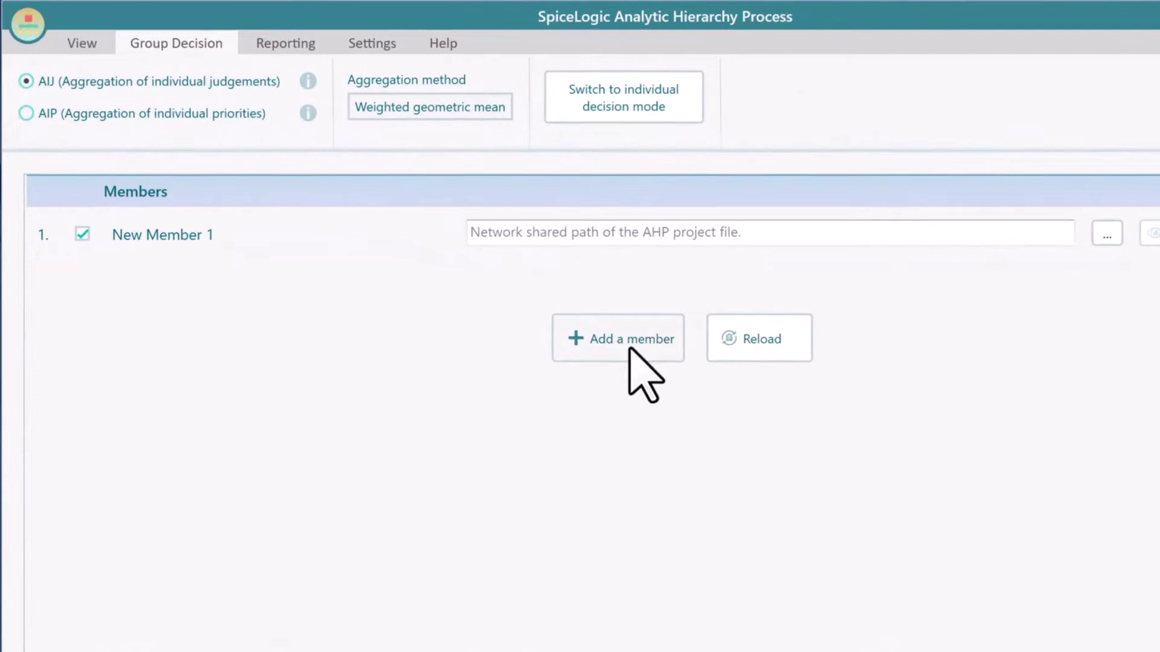
pyautogui.click(546, 302)
pyautogui.click(543, 300)
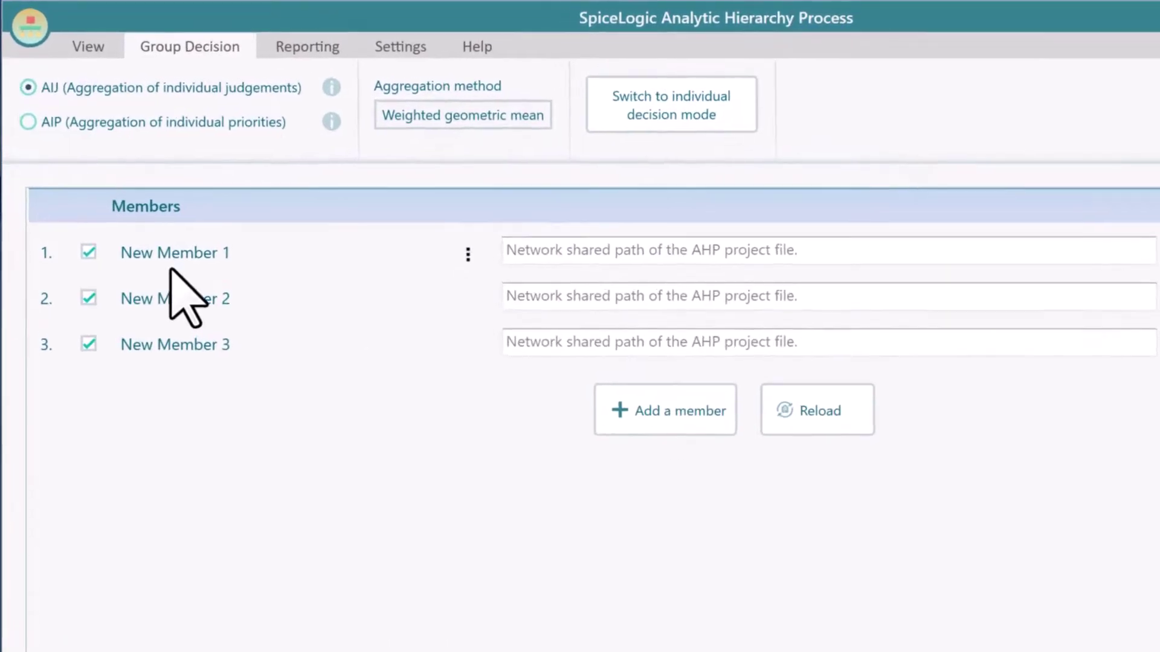
pyautogui.click(179, 255)
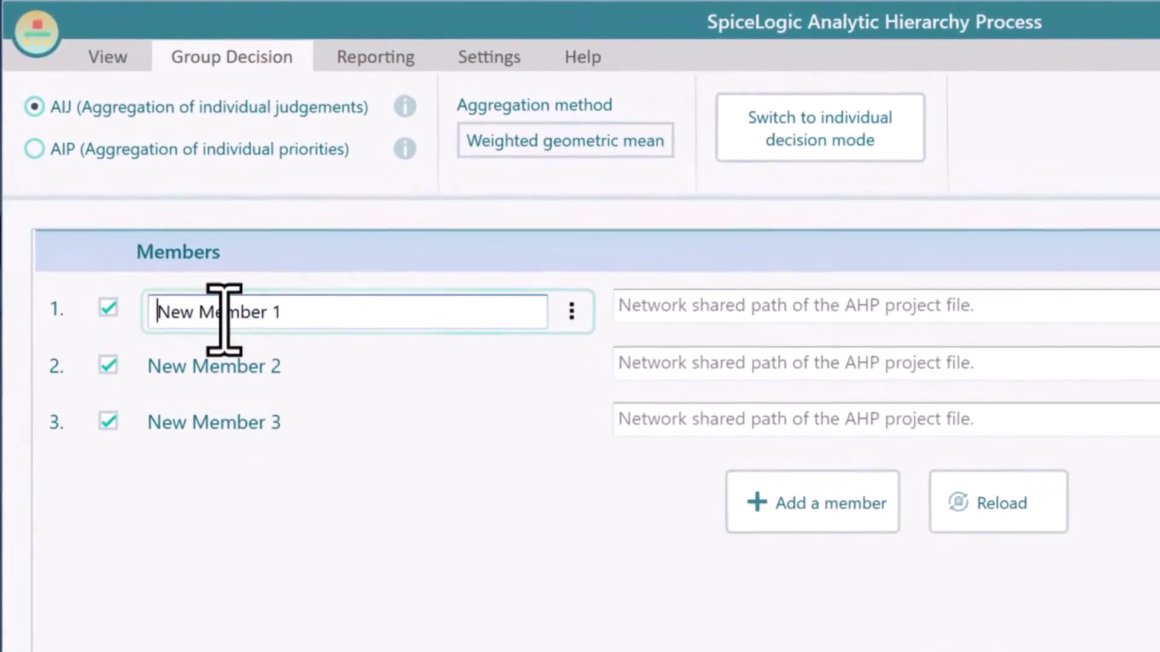
pyautogui.moveTo(265, 253); pyautogui.dragTo(3, 270)
pyautogui.write('Mike')
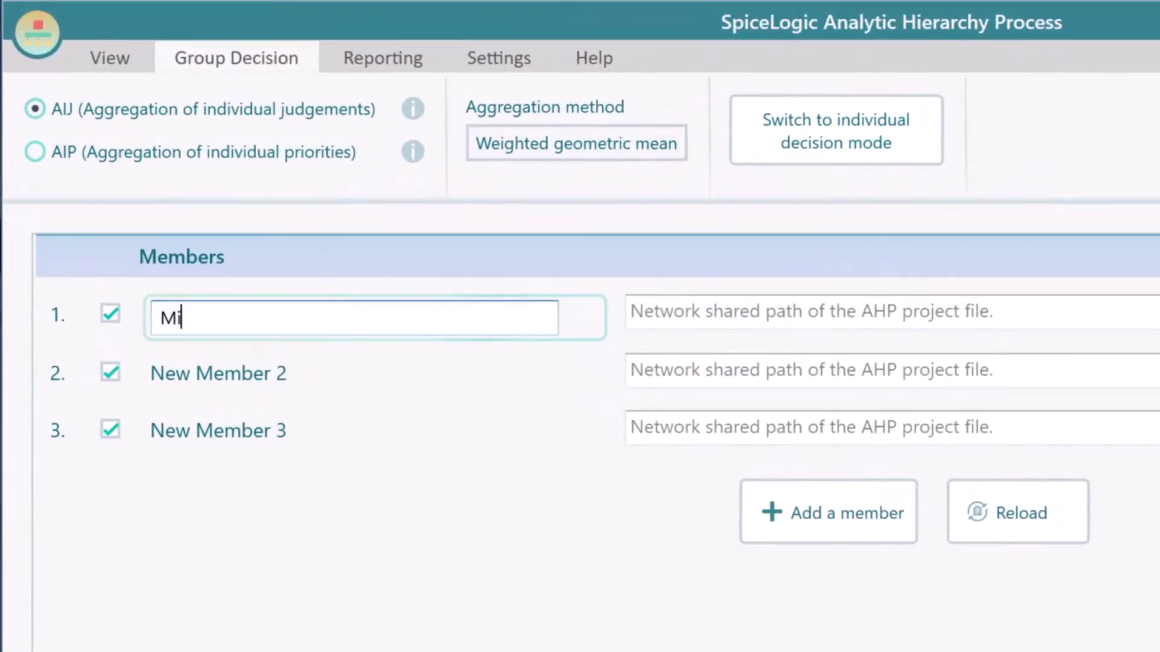
pyautogui.press('Return')
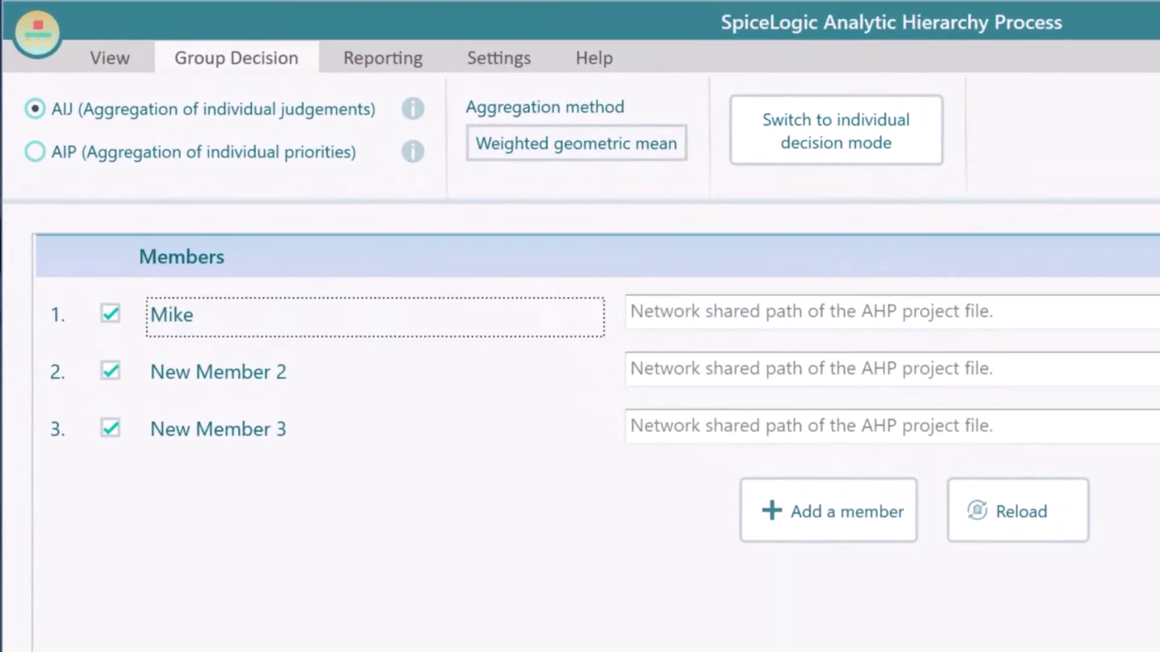
pyautogui.click(273, 380)
pyautogui.moveTo(333, 382); pyautogui.dragTo(71, 398)
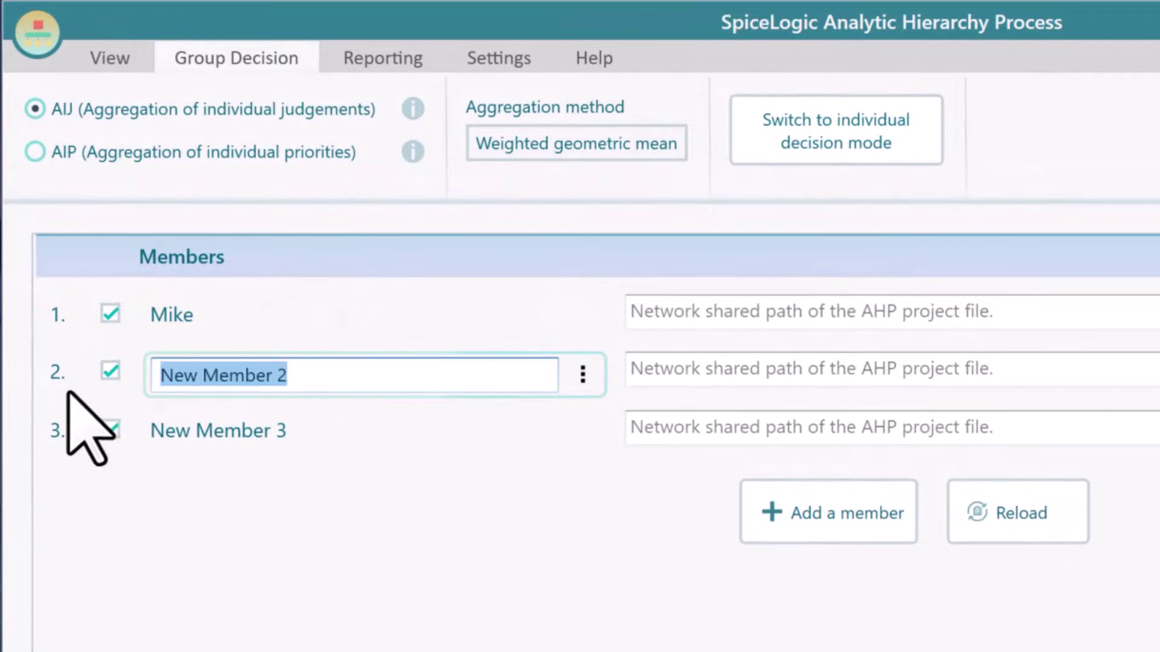
pyautogui.write('William')
pyautogui.press('Return')
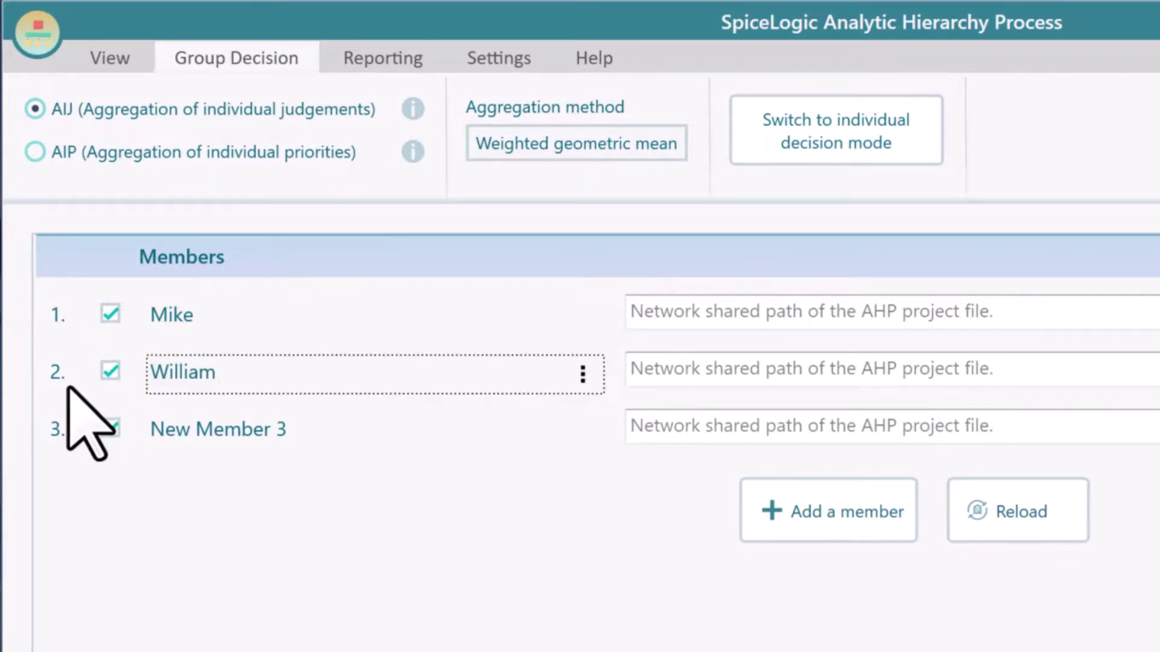
# - Delete New Member 3, add a fresh member and name it Robert
pyautogui.rightClick(292, 439)
pyautogui.click(389, 462)
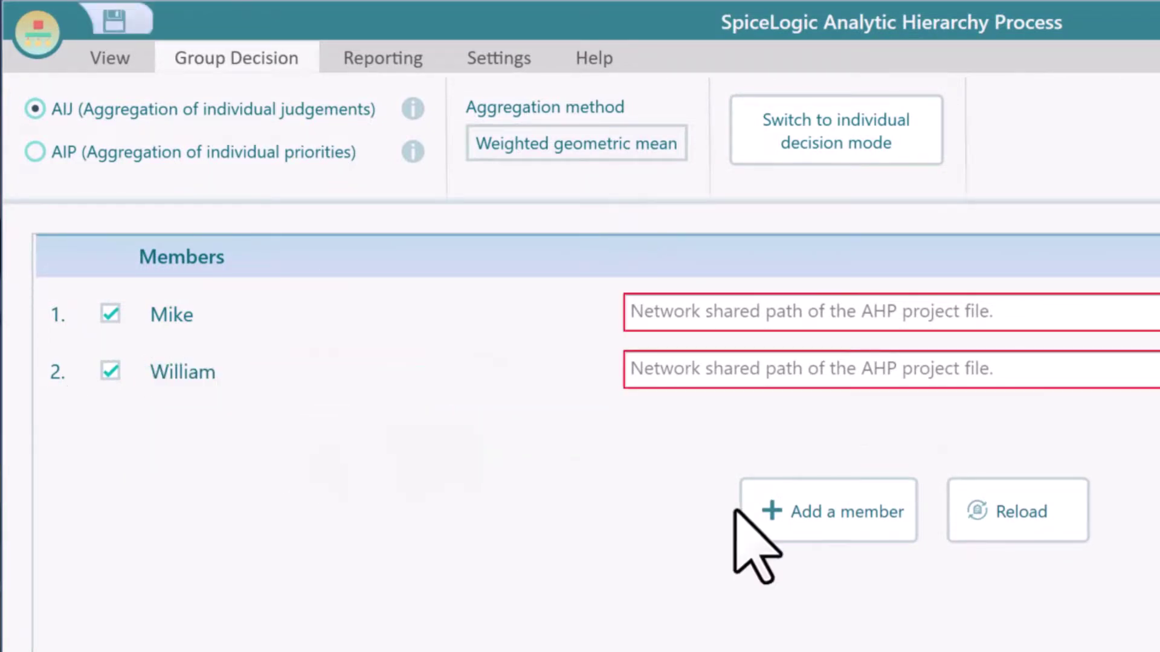
pyautogui.click(746, 516)
pyautogui.rightClick(199, 431)
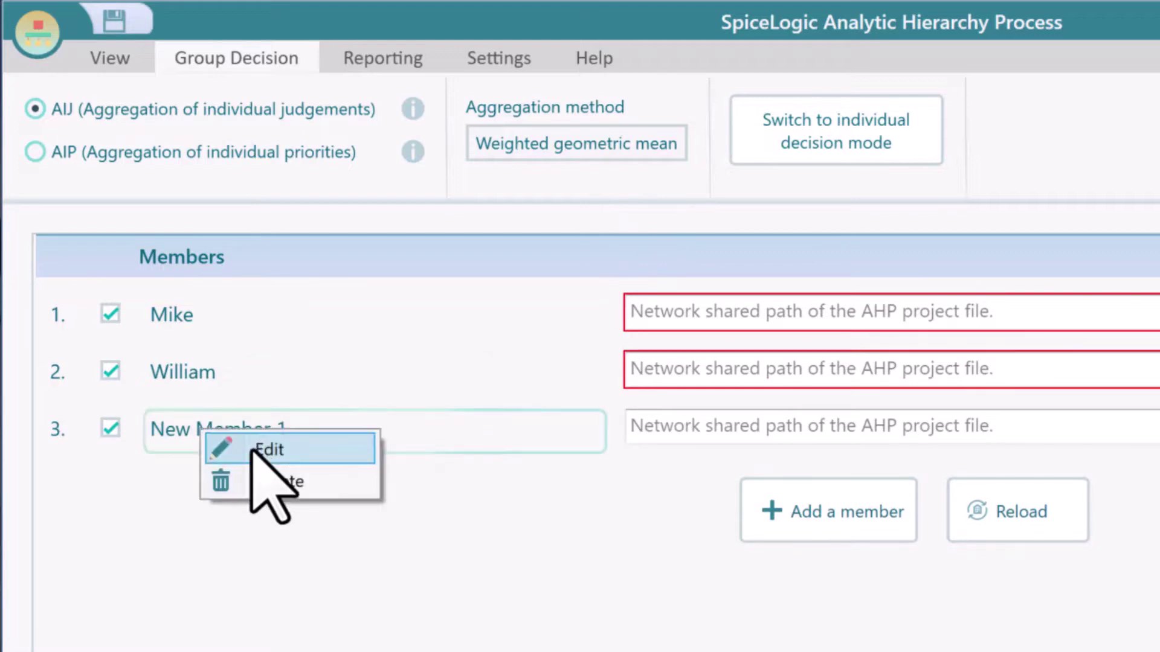
pyautogui.click(254, 447)
pyautogui.hotkey('ctrl', 'a')
pyautogui.write('R')
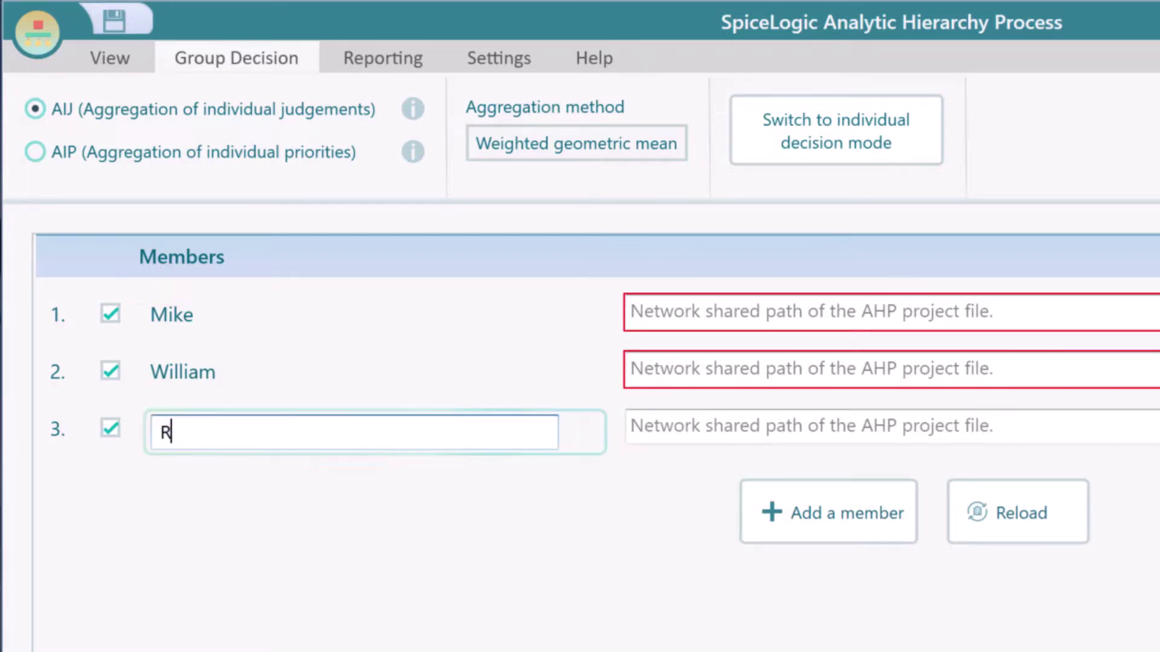
pyautogui.write('obert')
pyautogui.press('Return')
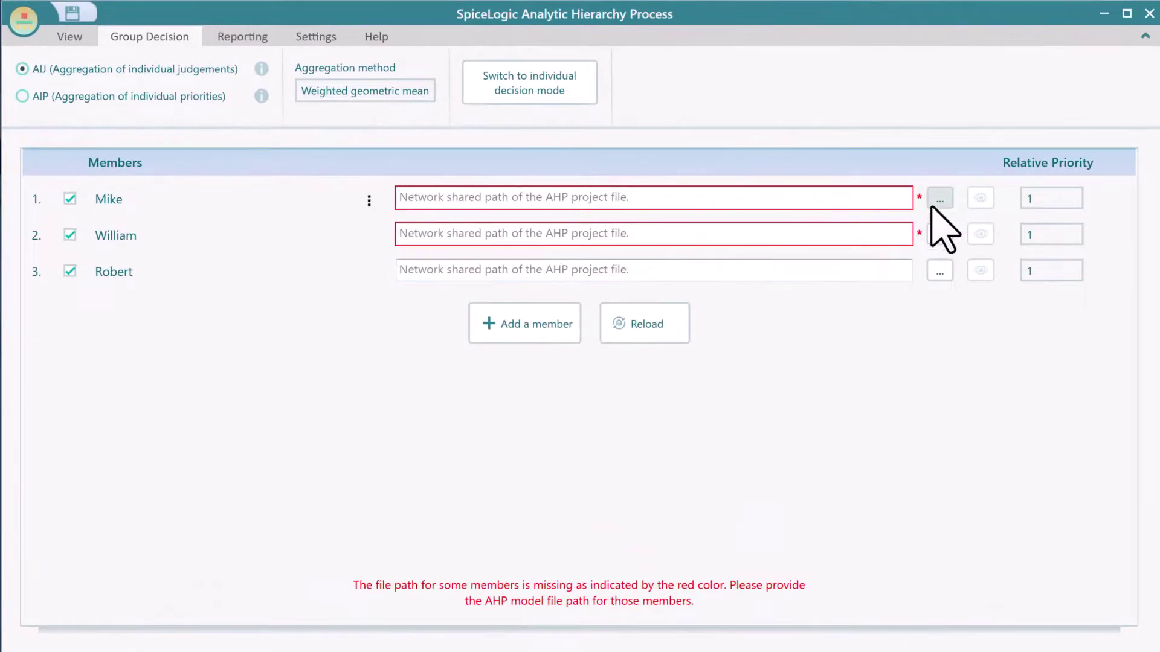
# - Assign the mike, william and robert .ahpDecision files from Downloads to their members
pyautogui.click(940, 198)
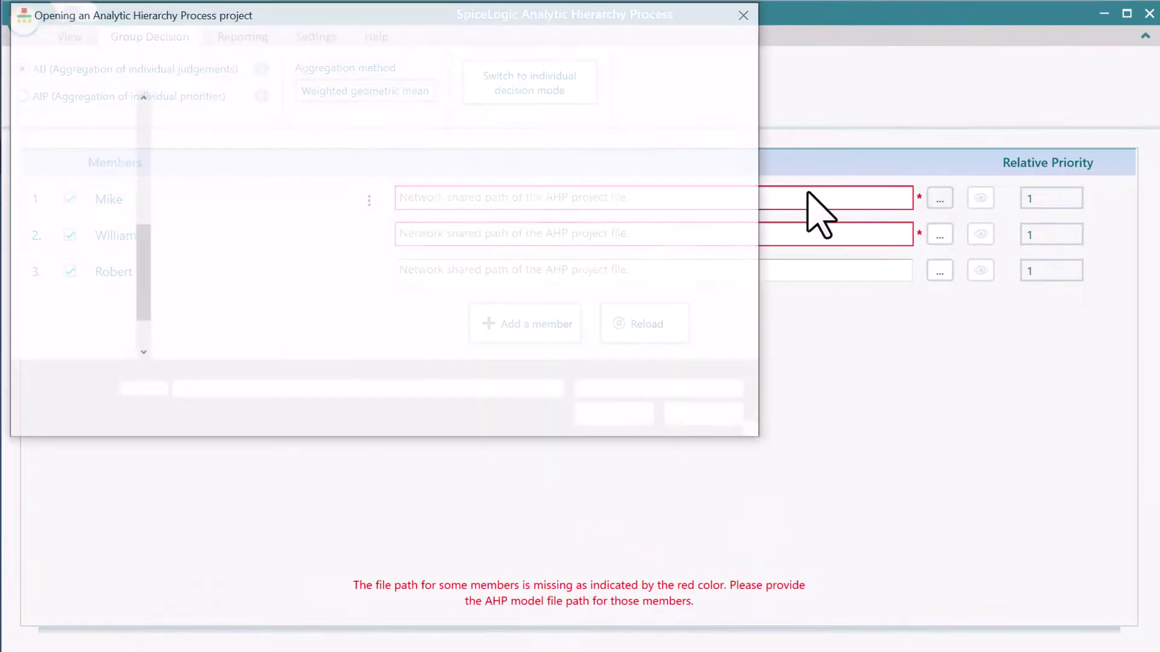
pyautogui.click(227, 182)
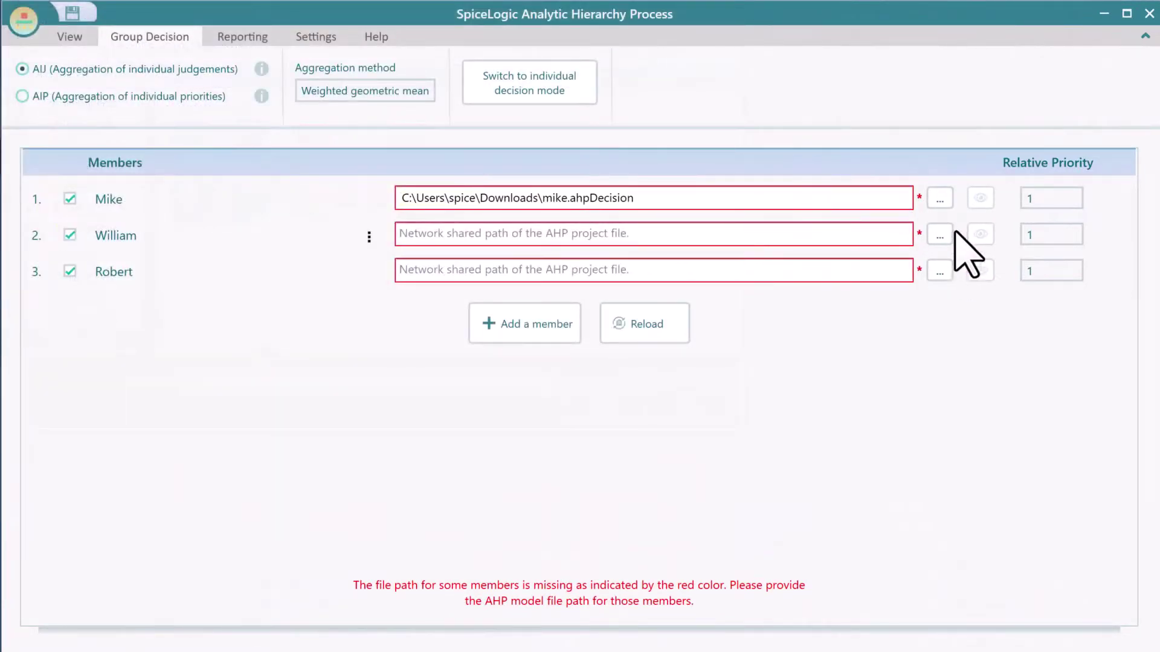
pyautogui.click(940, 234)
pyautogui.doubleClick(324, 207)
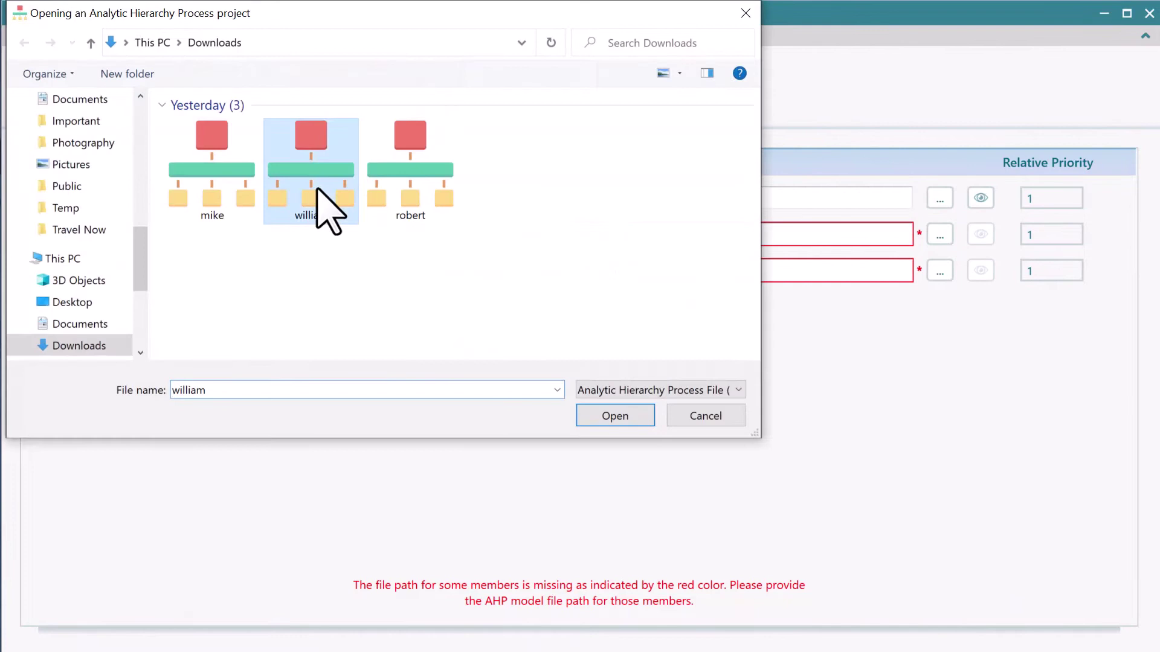
pyautogui.click(940, 271)
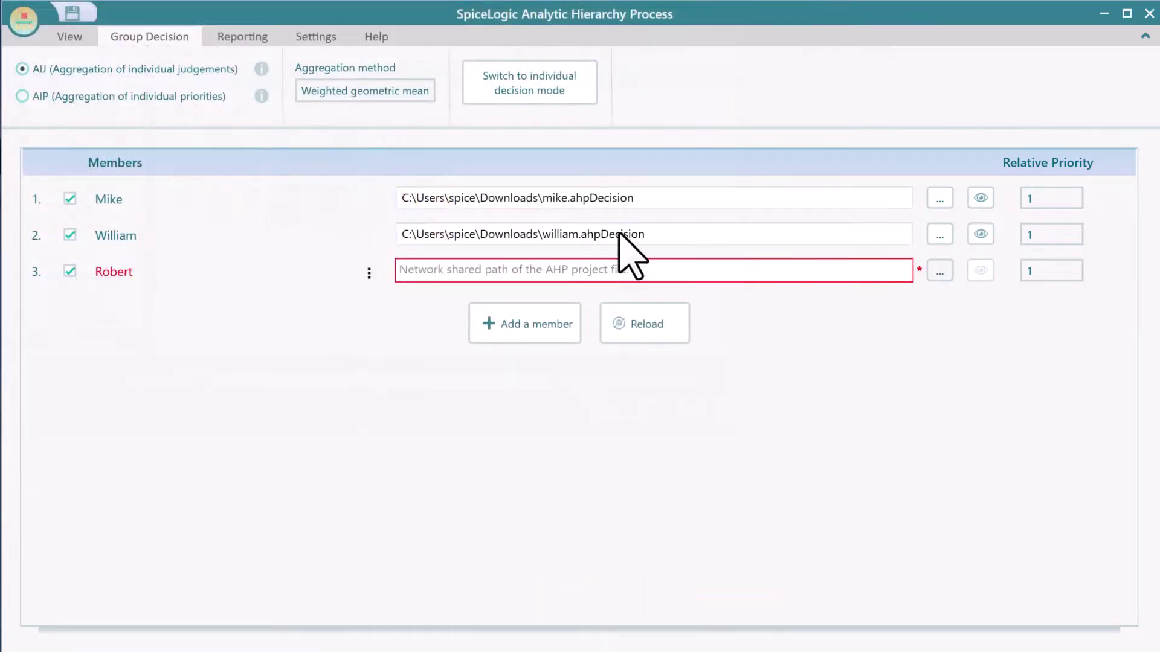
pyautogui.doubleClick(445, 207)
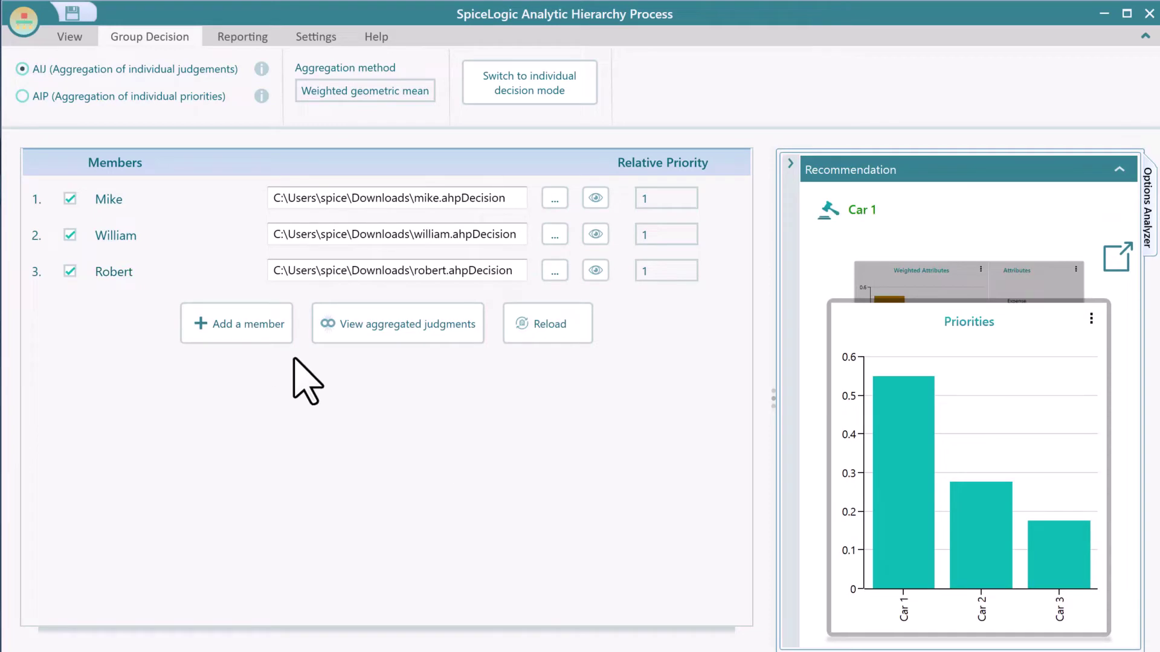
pyautogui.moveTo(261, 70)
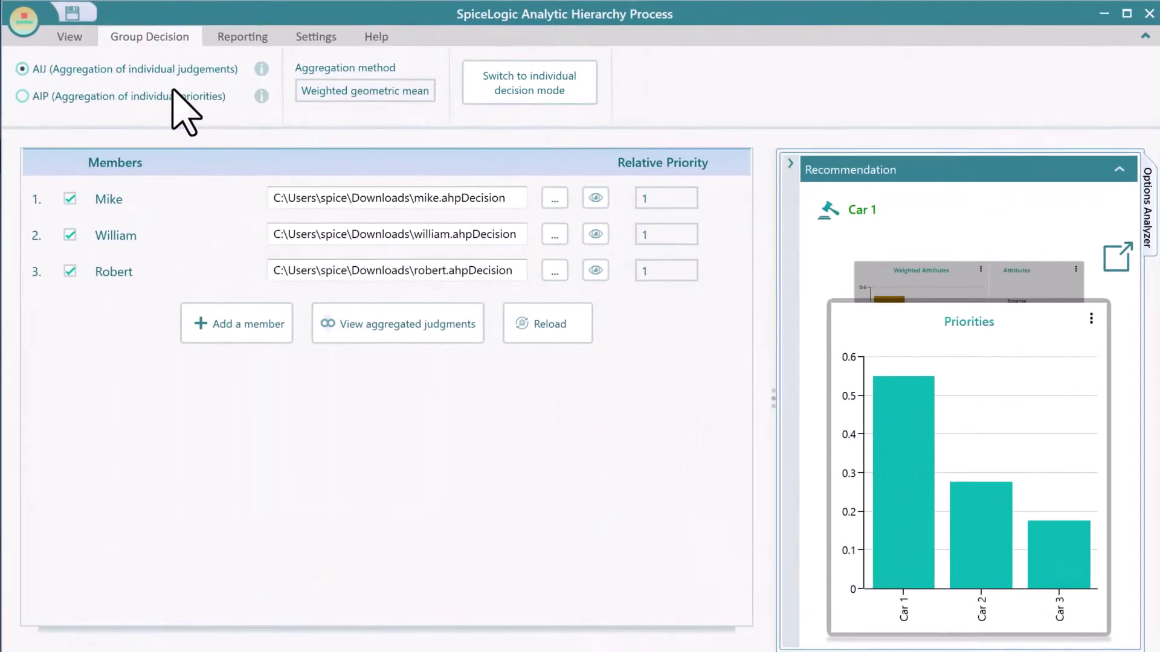
pyautogui.click(172, 96)
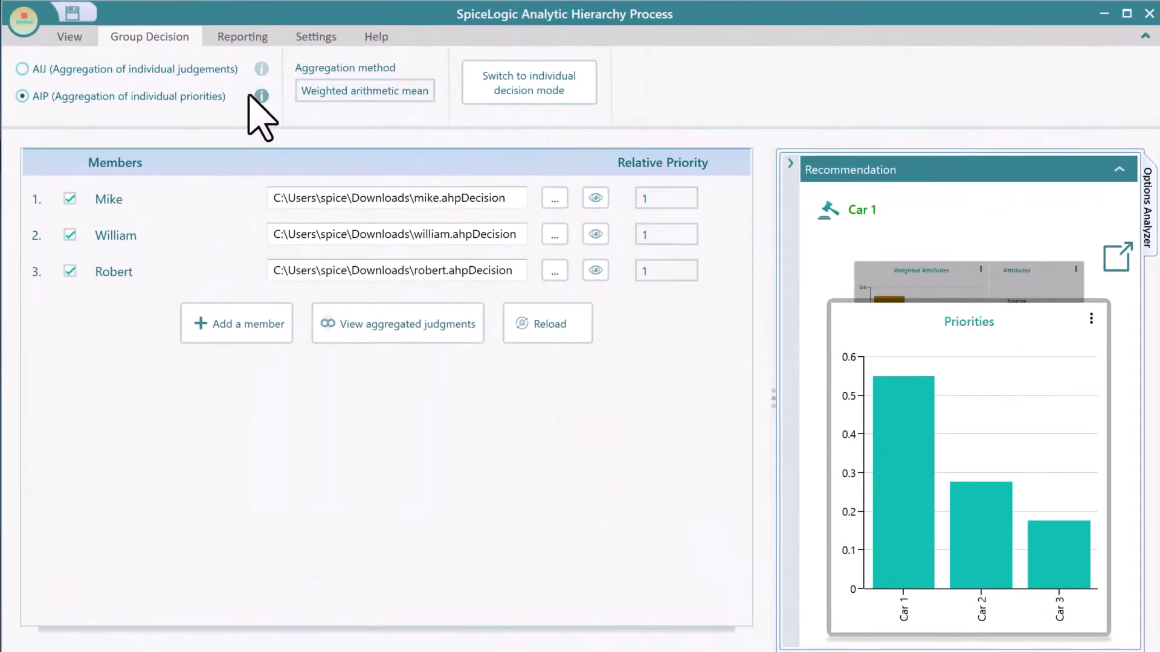
pyautogui.moveTo(262, 97)
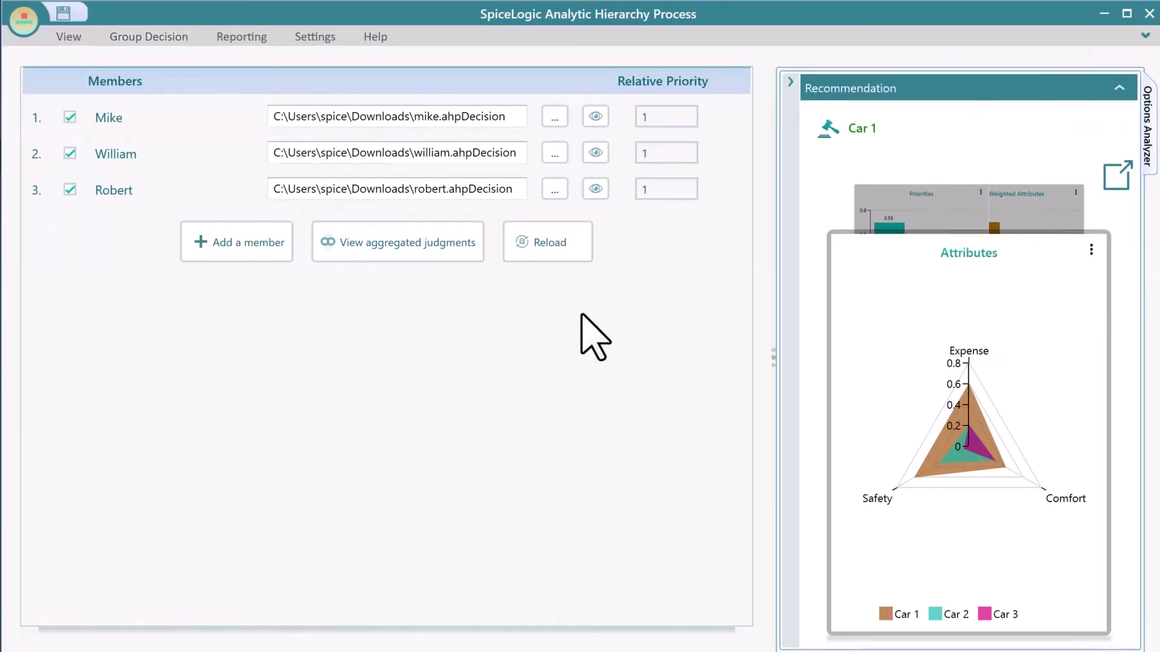
pyautogui.click(671, 116)
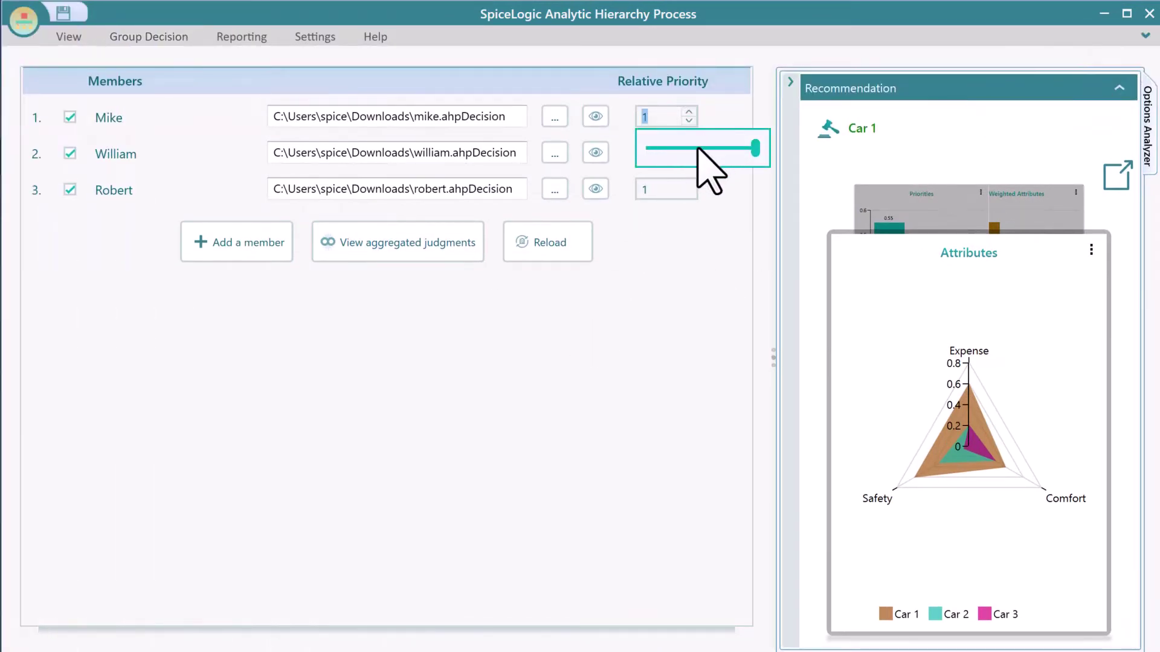
pyautogui.moveTo(755, 148); pyautogui.dragTo(704, 148)
pyautogui.click(671, 189)
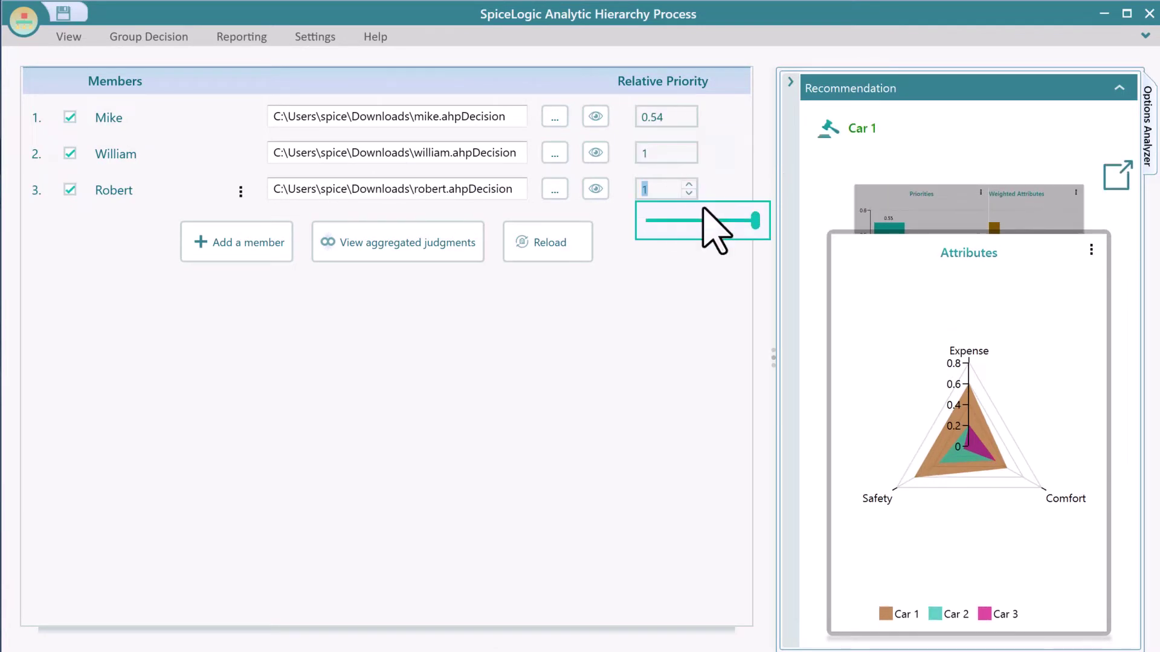
pyautogui.moveTo(755, 218); pyautogui.dragTo(699, 218)
pyautogui.click(686, 154)
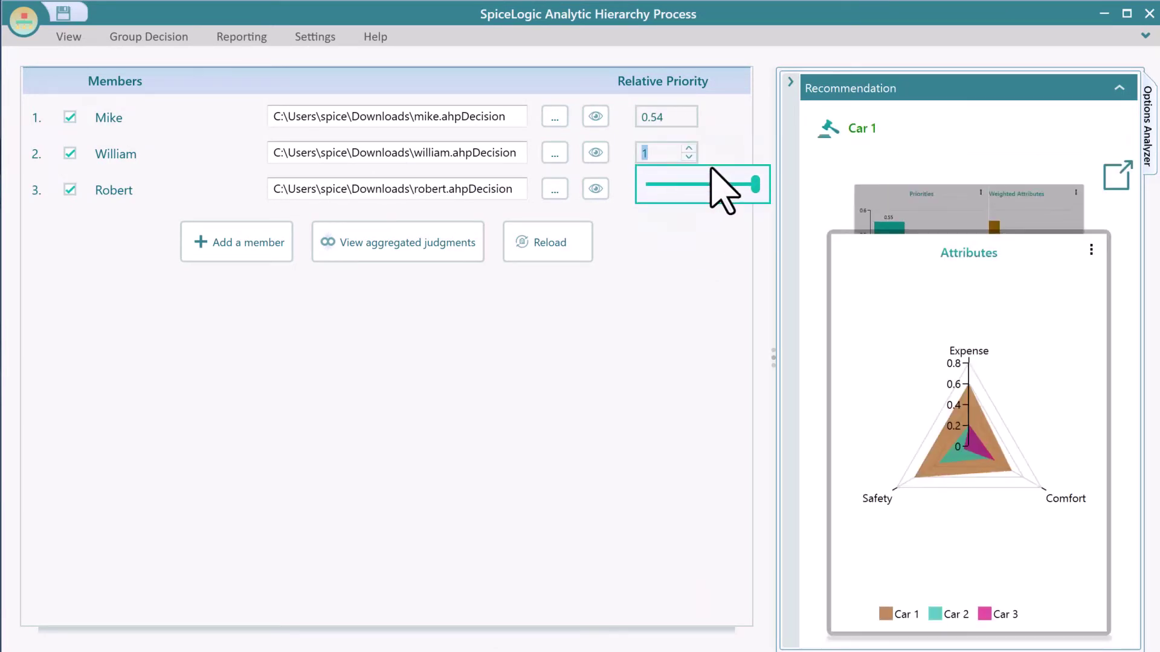
pyautogui.moveTo(755, 184); pyautogui.dragTo(659, 209)
pyautogui.click(901, 220)
pyautogui.click(664, 153)
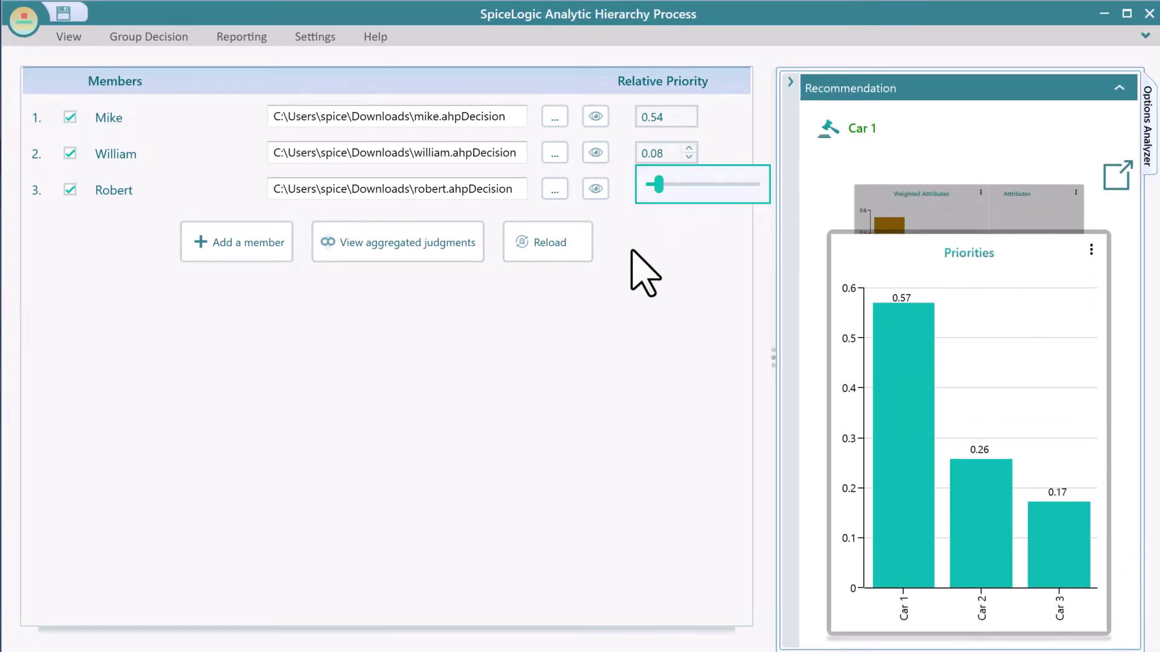
pyautogui.click(645, 273)
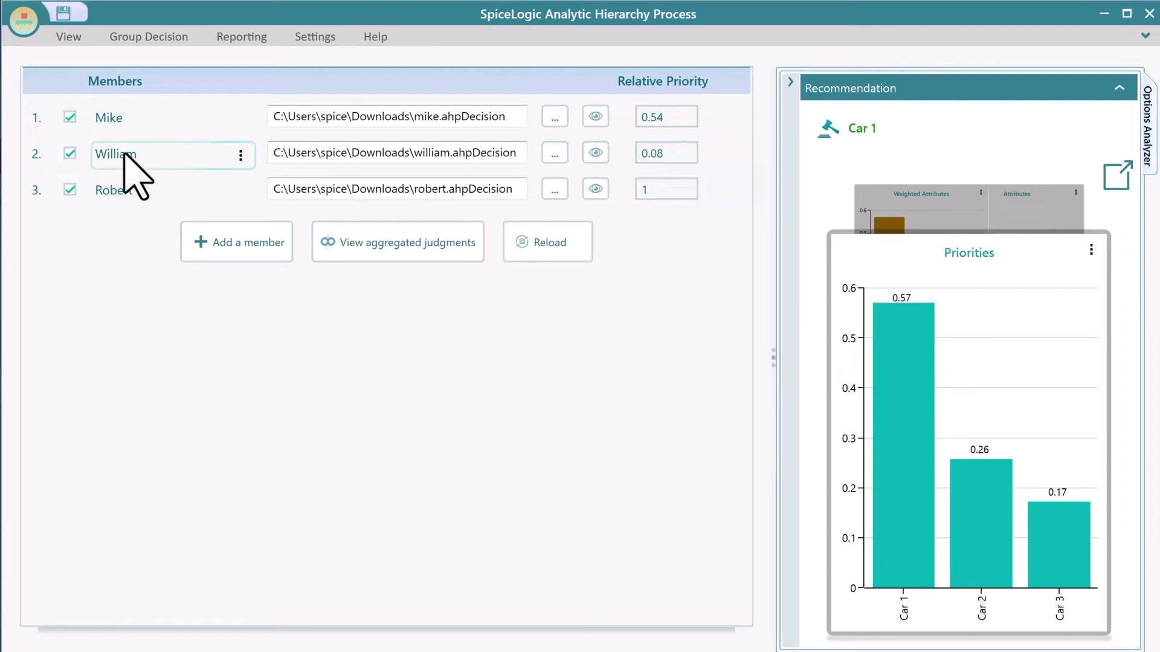
pyautogui.click(70, 154)
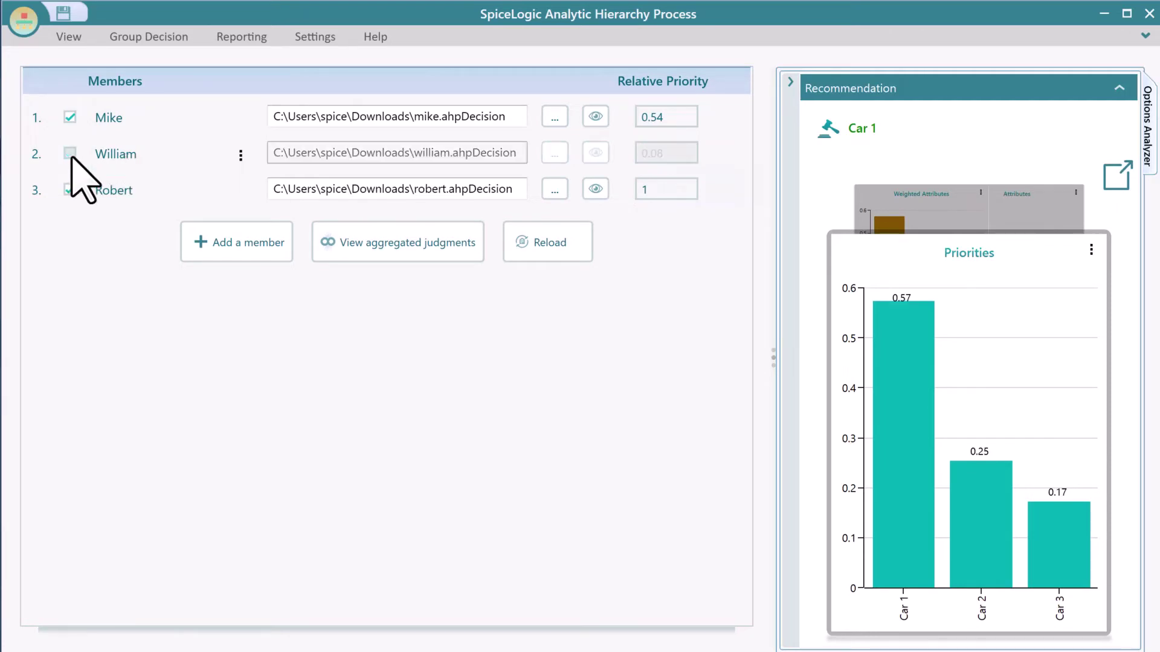
pyautogui.click(70, 154)
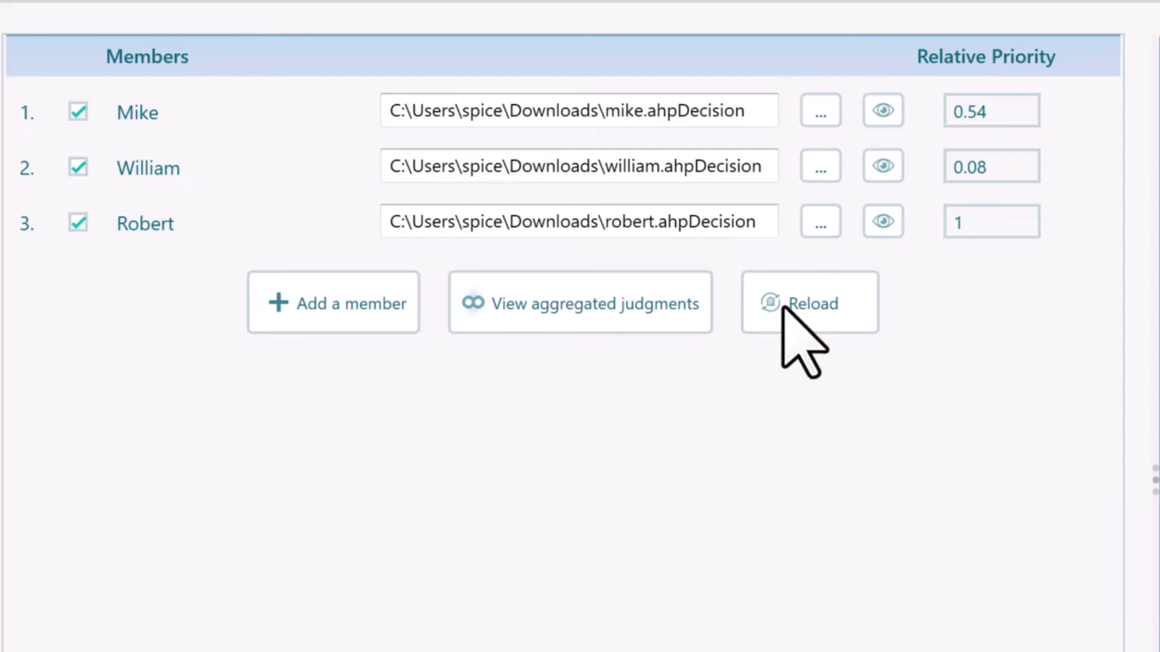
# - In William's model, set Expense 5:1 over Comfort and Car 2 4:1 over Car 1 on Comfort, then save
pyautogui.click(880, 169)
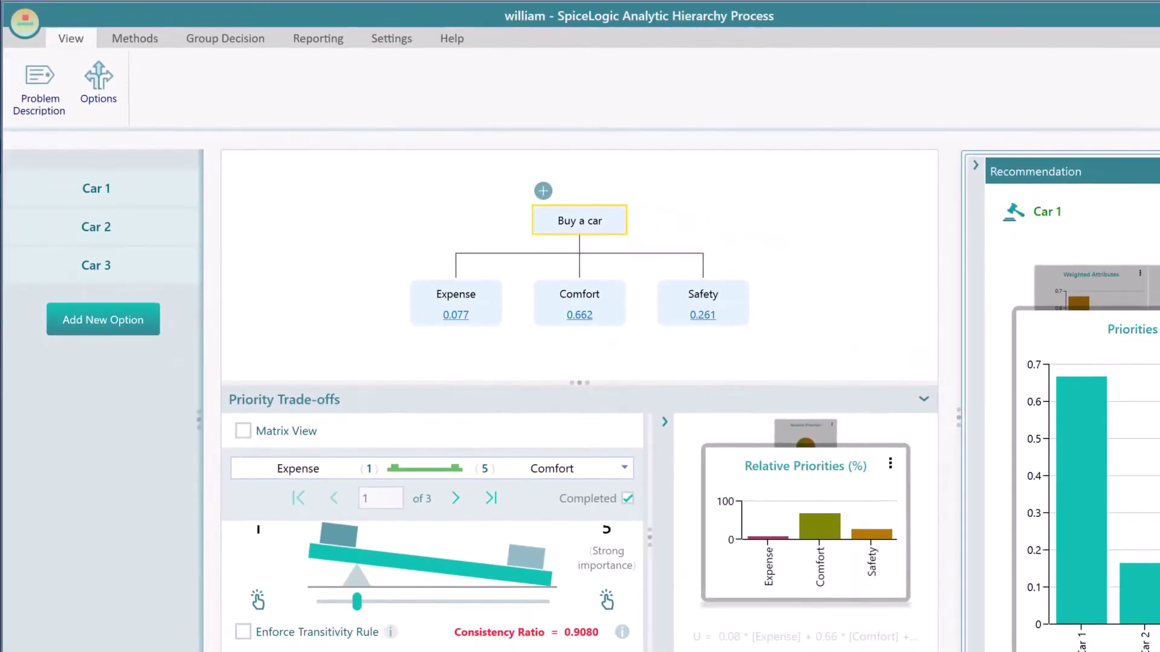
pyautogui.moveTo(349, 563); pyautogui.dragTo(461, 563)
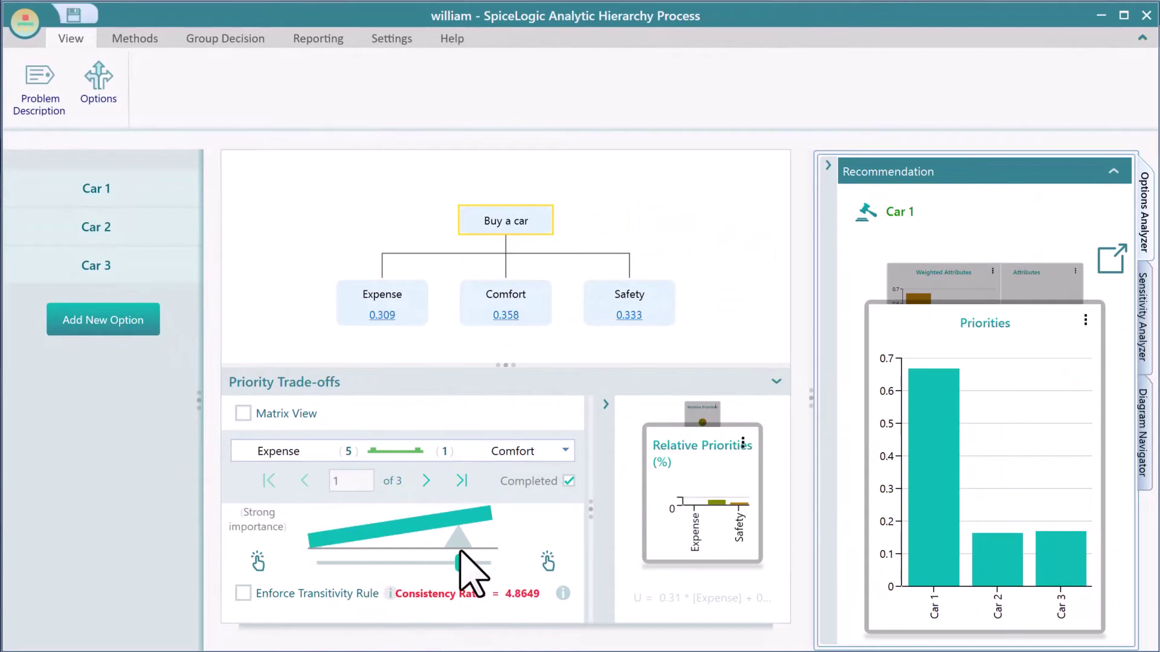
pyautogui.click(99, 227)
pyautogui.click(499, 236)
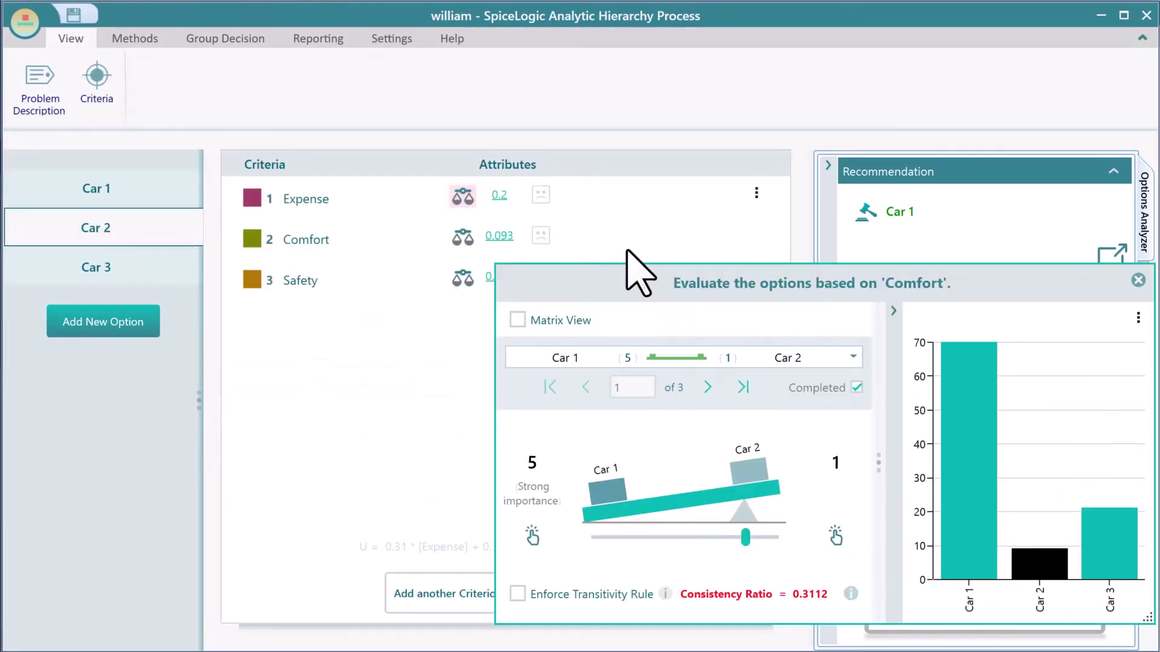
pyautogui.moveTo(744, 535); pyautogui.dragTo(630, 537)
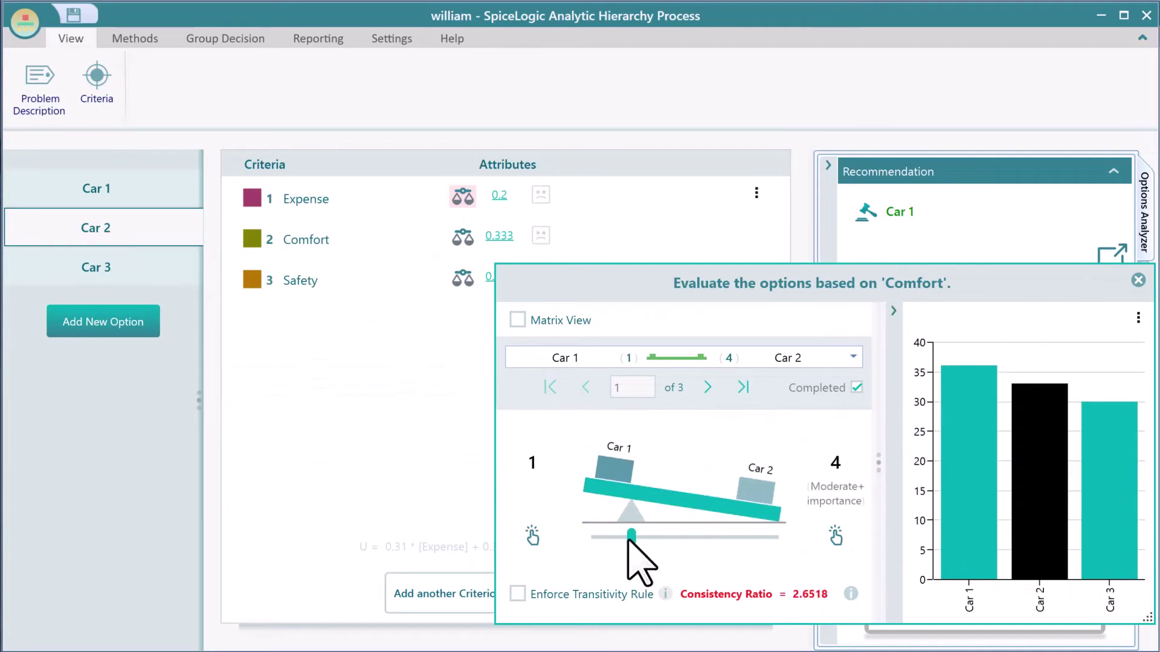
pyautogui.click(1138, 280)
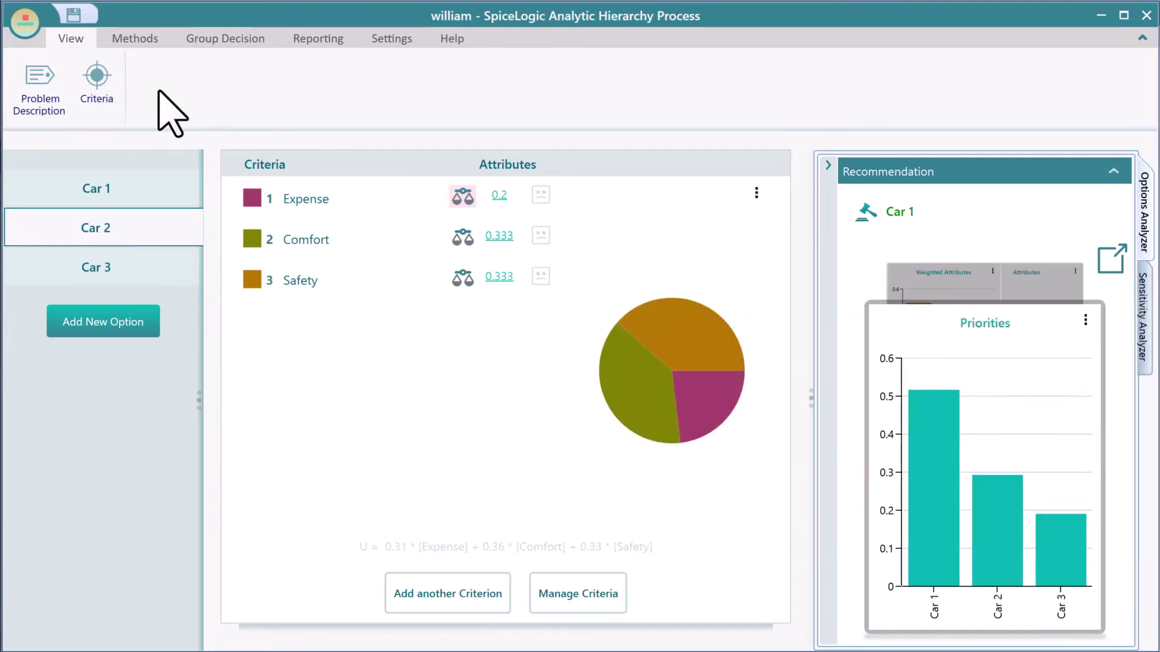
pyautogui.click(74, 12)
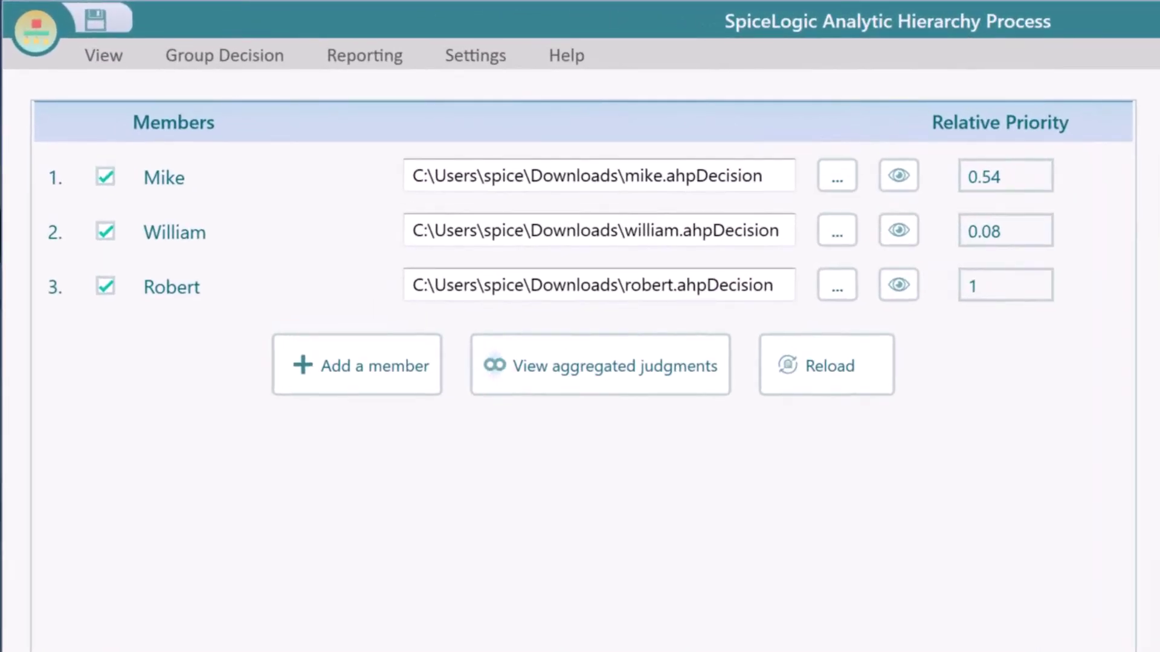
# - Reload the members' latest models and save the project as 'group decision'
pyautogui.click(833, 369)
pyautogui.click(678, 360)
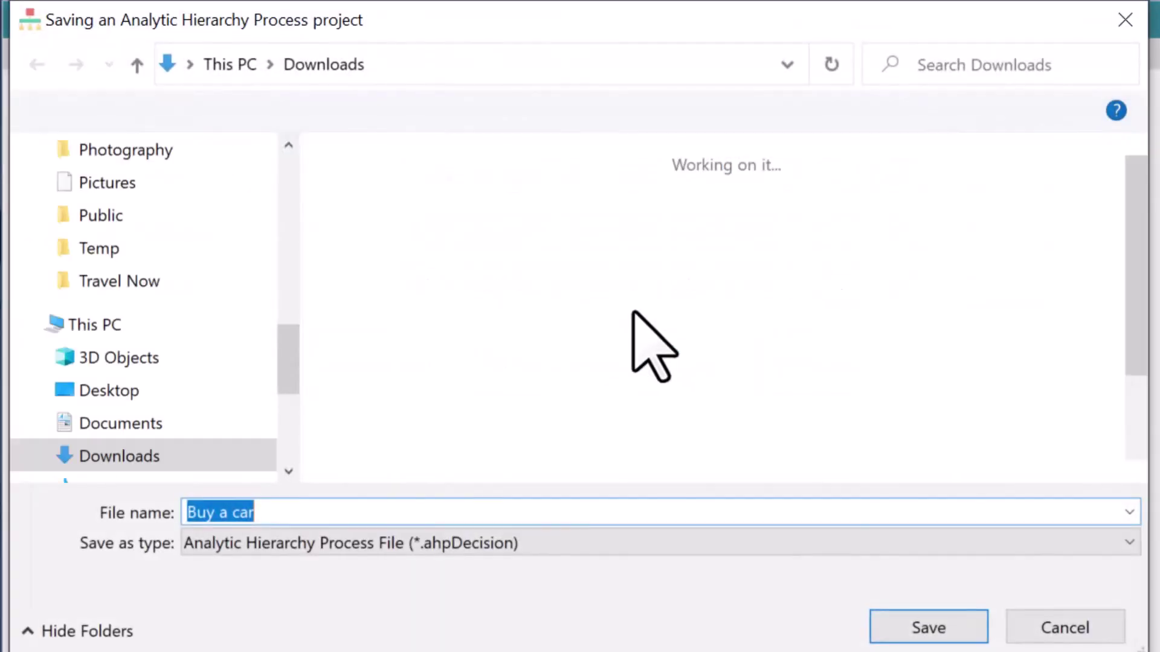
pyautogui.write('group decision')
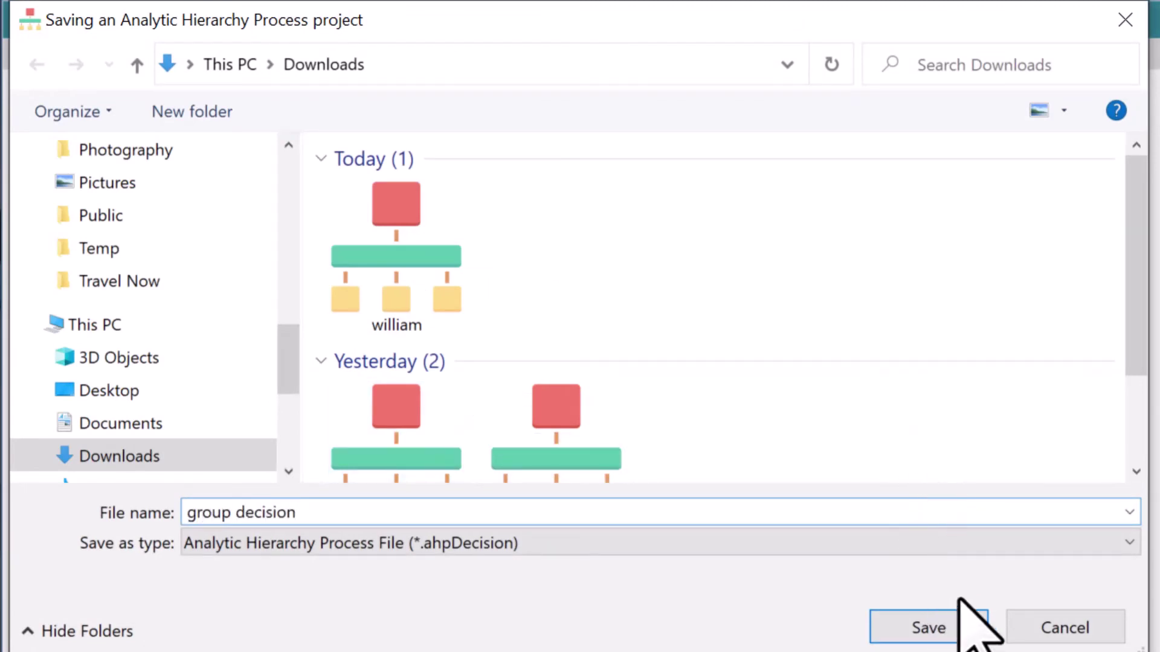
pyautogui.click(930, 630)
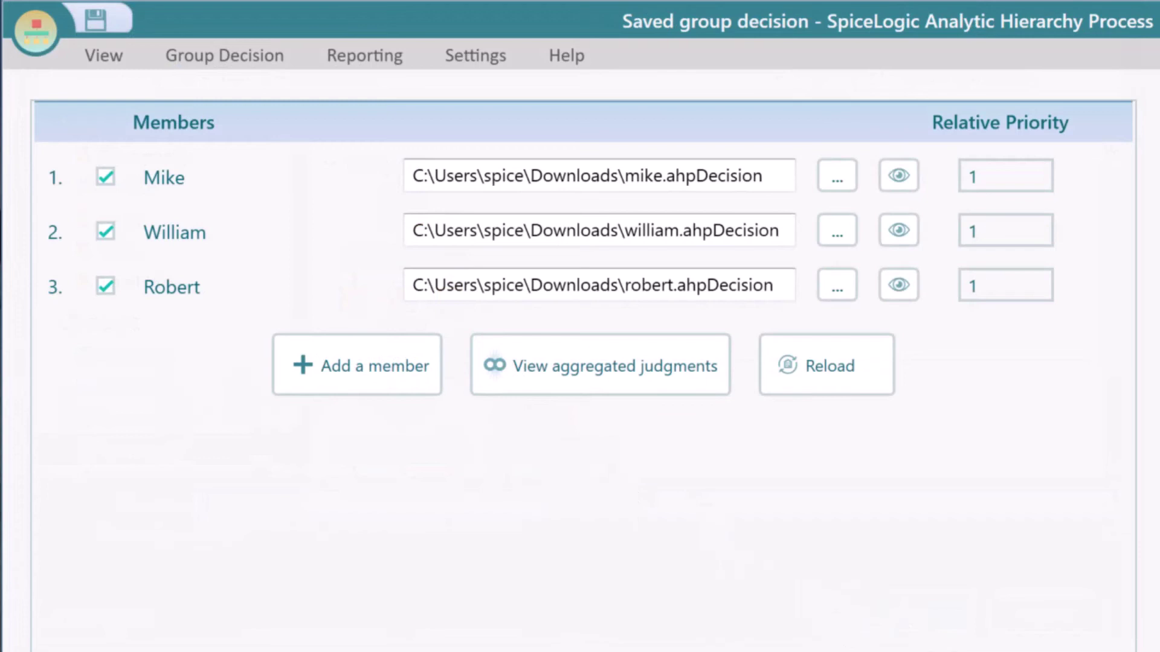
# - Export the group report as a PDF, scroll through it in Foxit, and close it
pyautogui.click(366, 56)
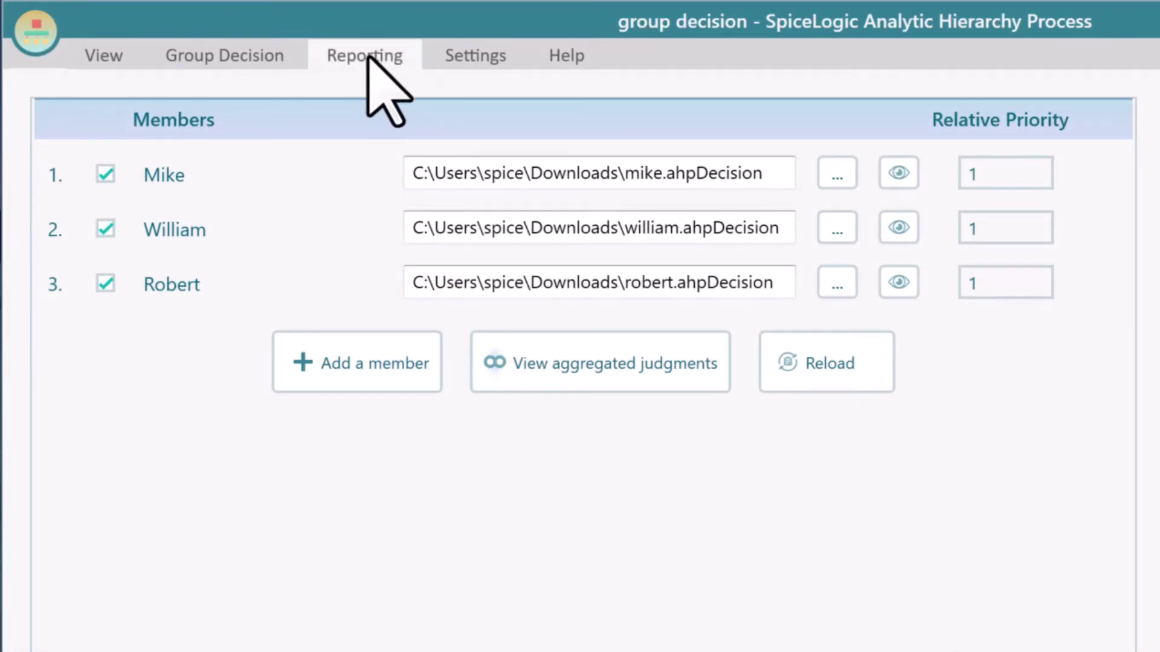
pyautogui.click(164, 124)
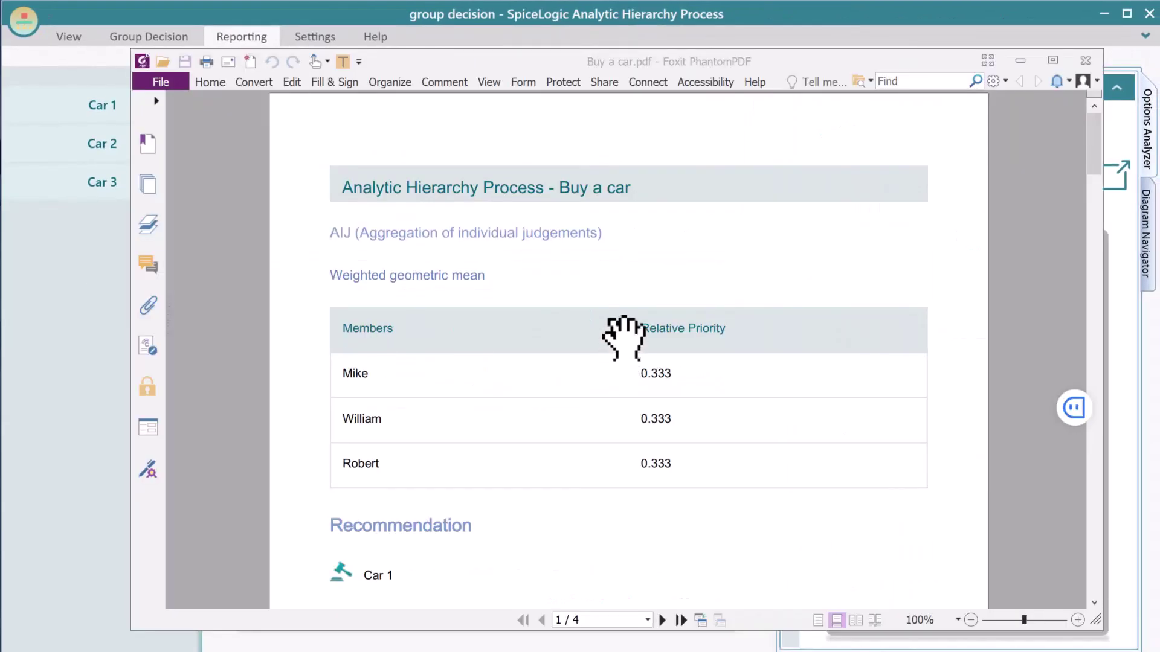
pyautogui.scroll(-3, 789, 323)
pyautogui.scroll(-15, 785, 353)
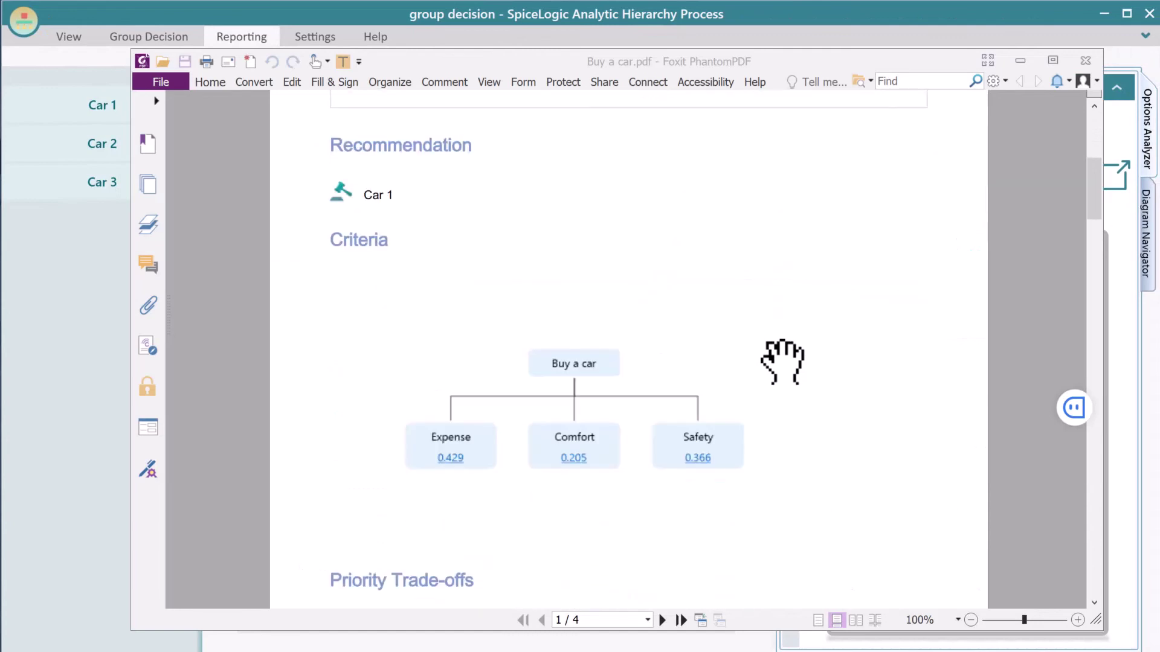
pyautogui.scroll(-6, 781, 361)
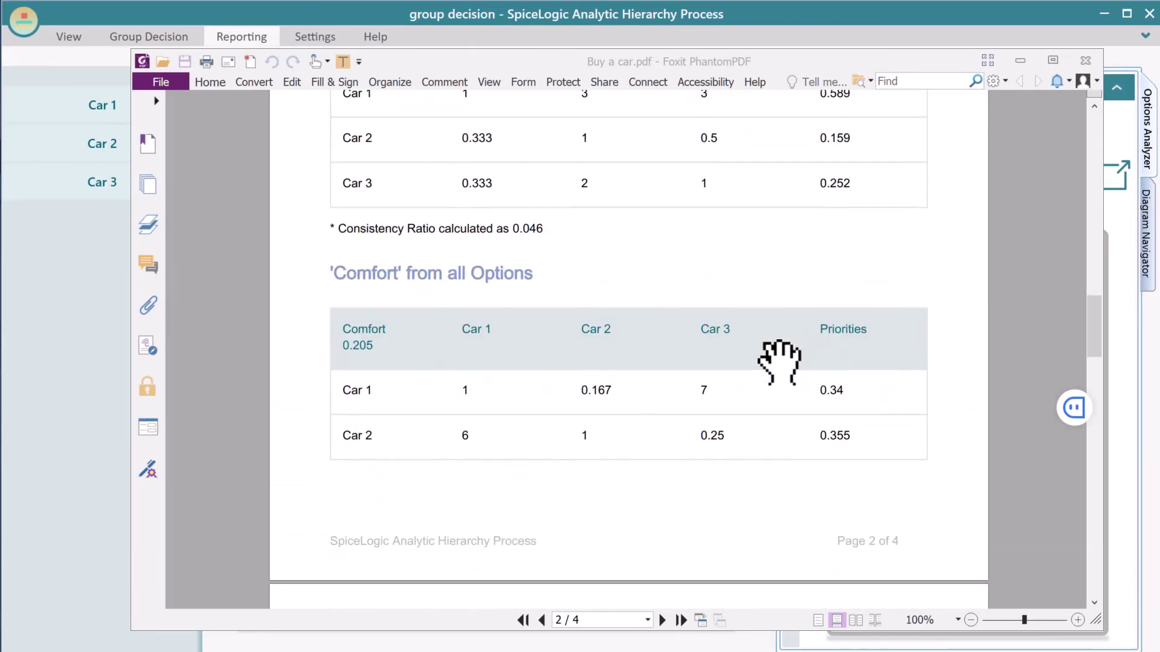
pyautogui.moveTo(1107, 338); pyautogui.dragTo(1067, 628)
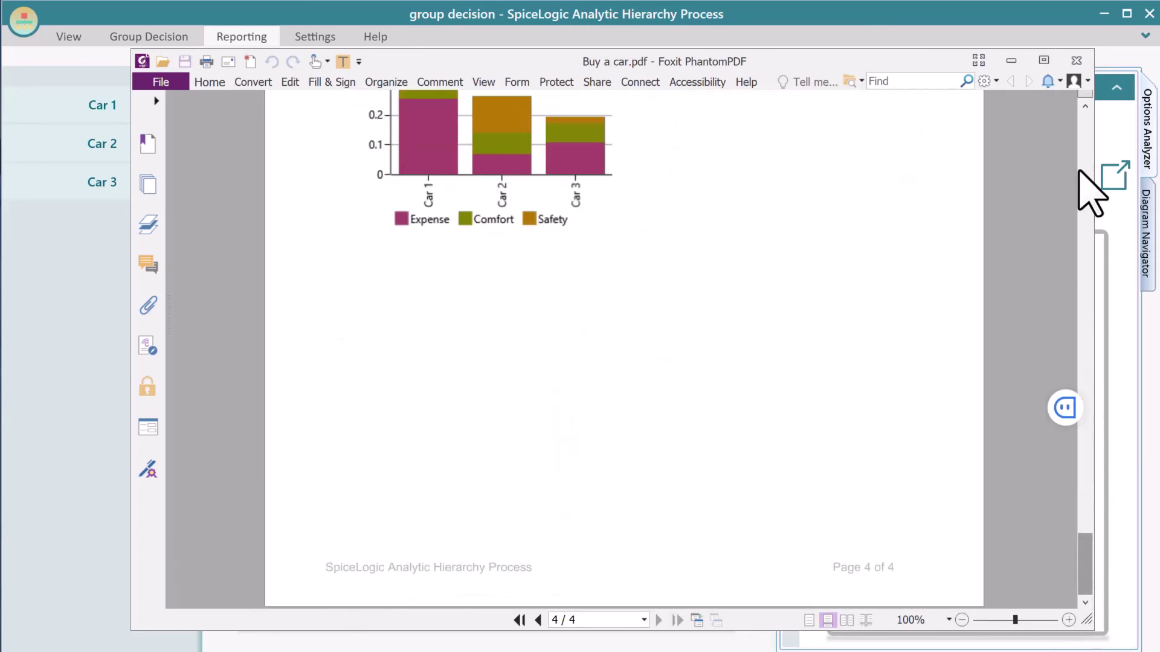
pyautogui.click(1076, 60)
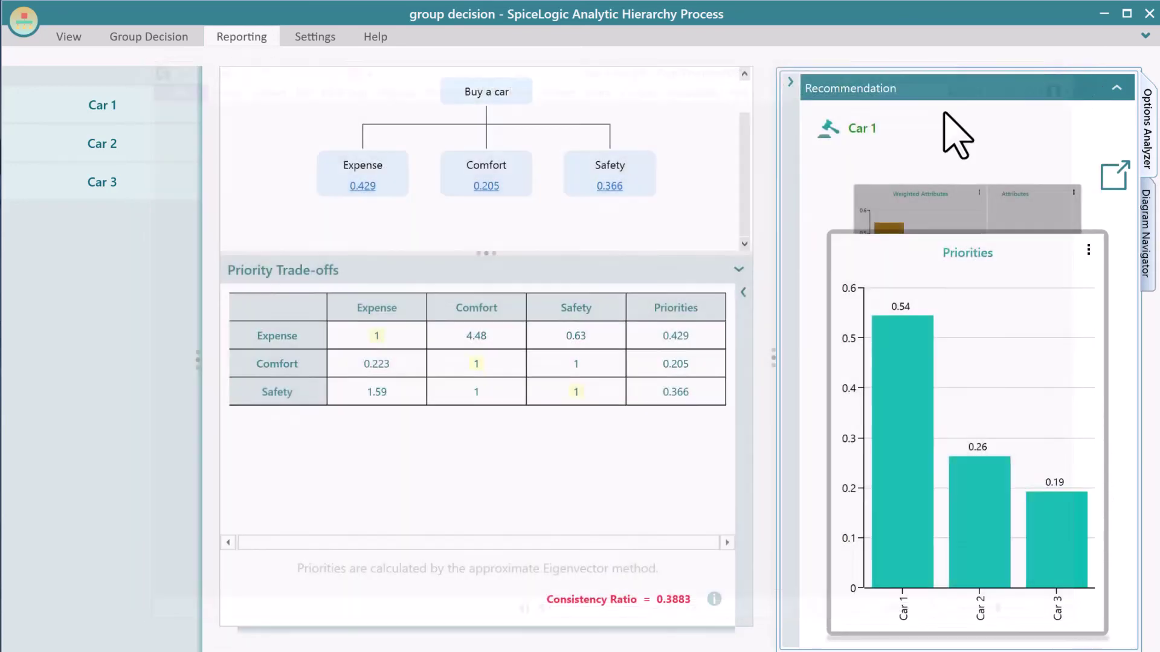
# - Export the group report to Excel and scroll through the workbook
pyautogui.click(240, 36)
pyautogui.click(65, 79)
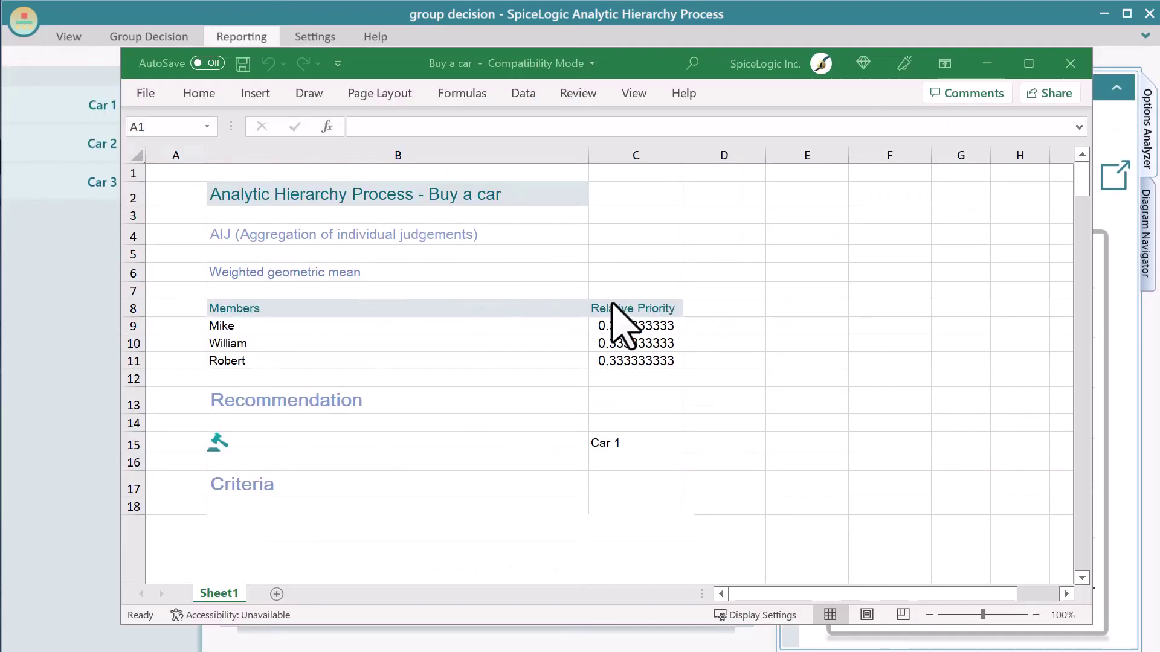
pyautogui.scroll(-15, 623, 360)
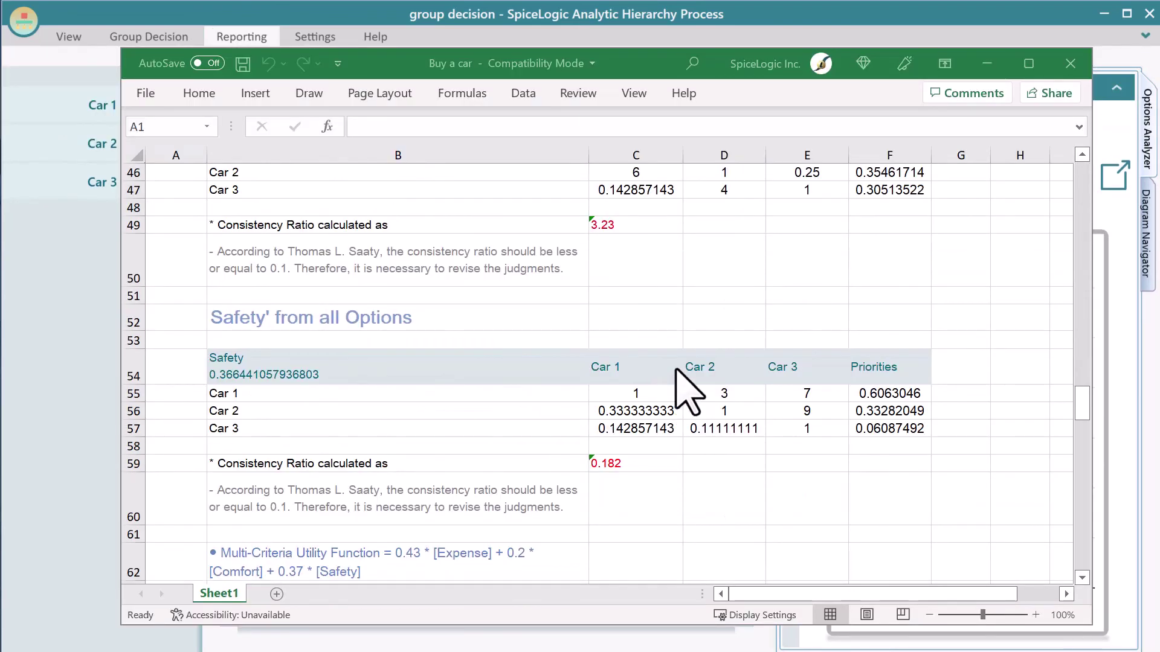
pyautogui.scroll(-12, 828, 427)
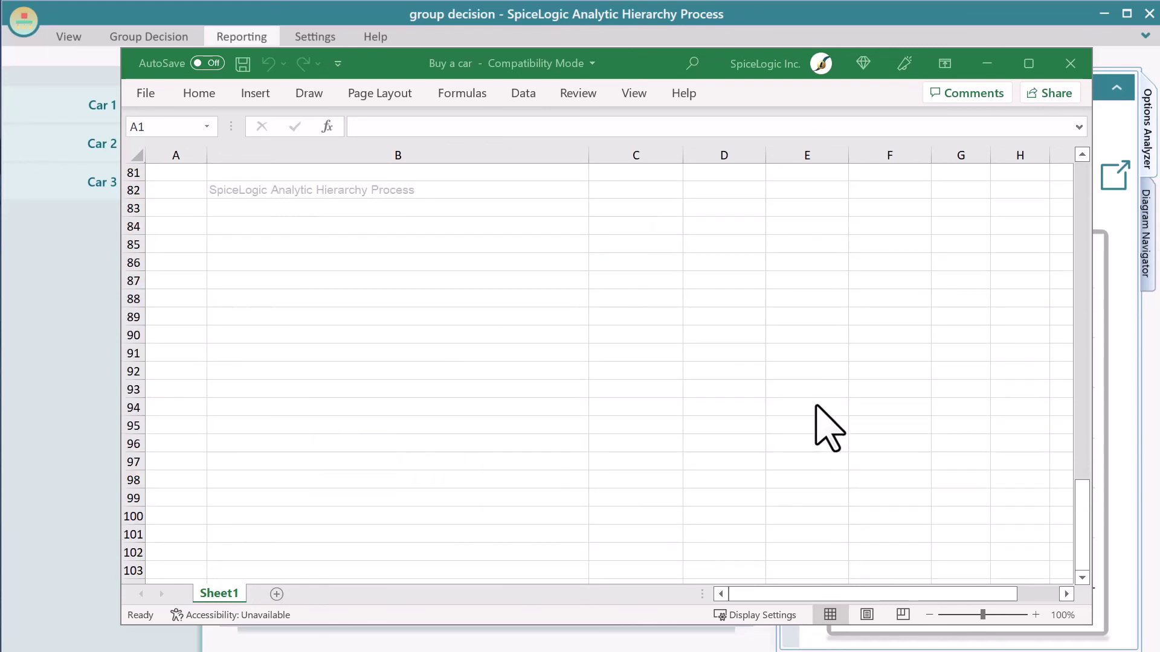
pyautogui.scroll(14, 828, 427)
pyautogui.click(1070, 64)
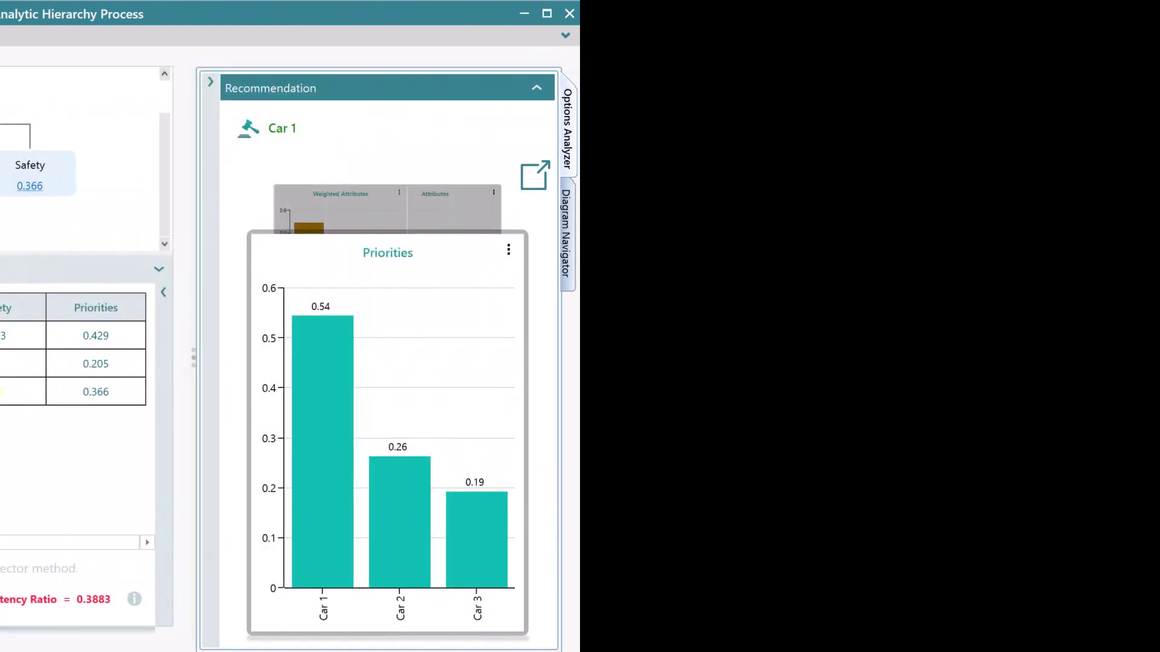